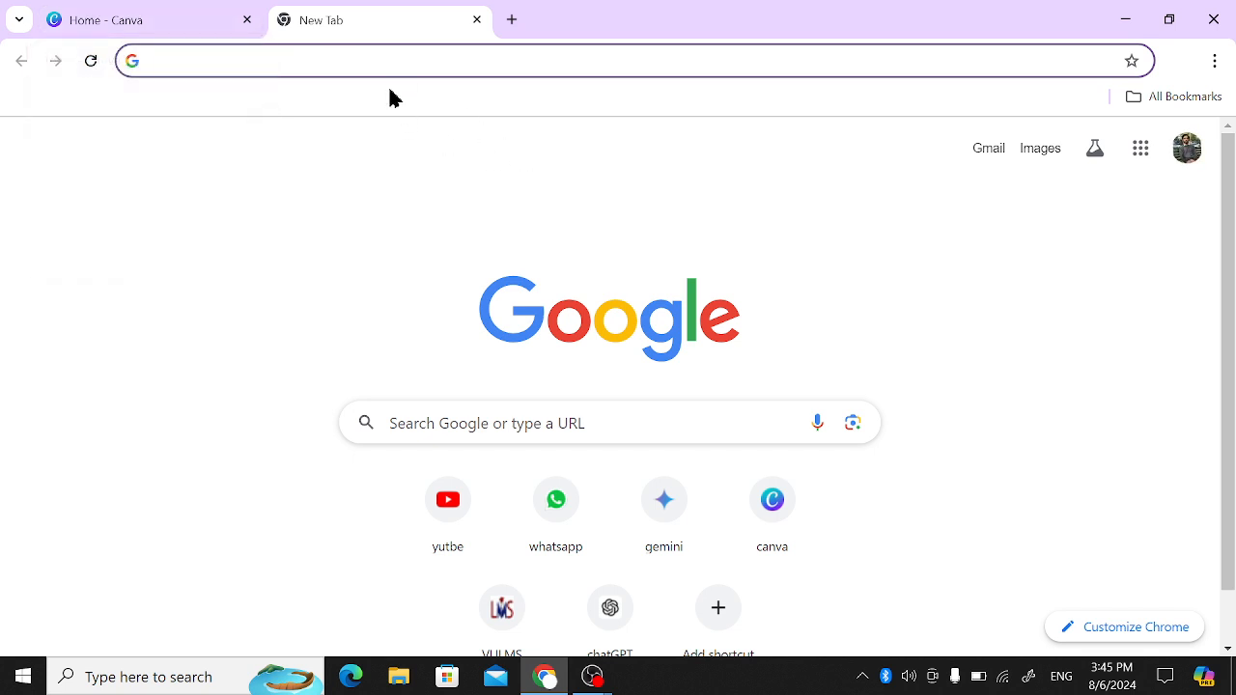
- Load canva.com in the new browser tab and return to the Canva home page already open in the first tab
{"action": "type", "text": "canva.co"}
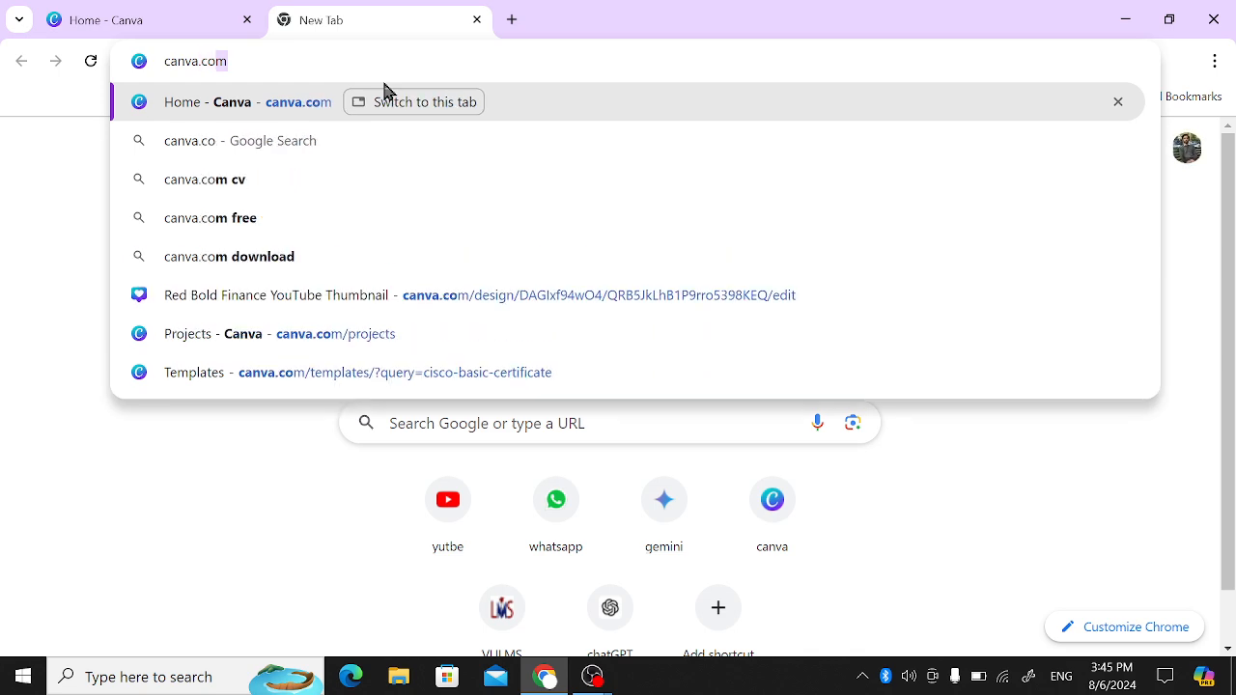
{"action": "key", "text": "Return"}
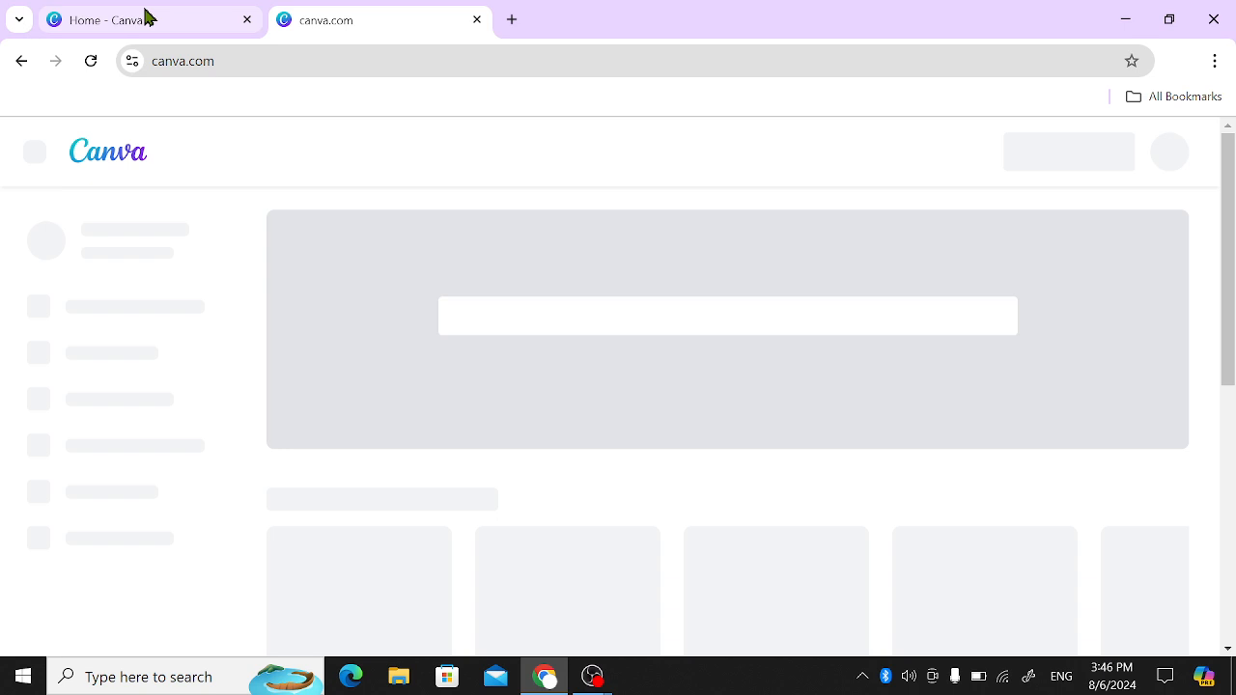
{"action": "left_click", "coordinate": [146, 13]}
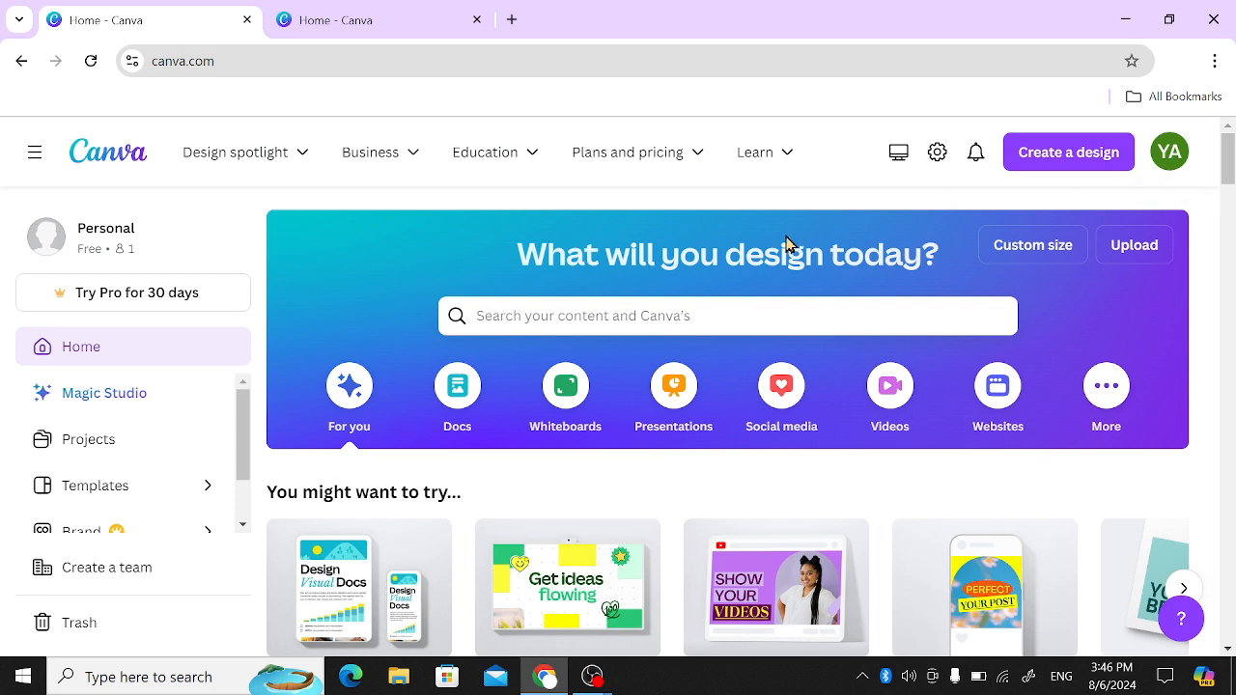
- Search Canva for "cv tamplates"
{"action": "left_click", "coordinate": [541, 326]}
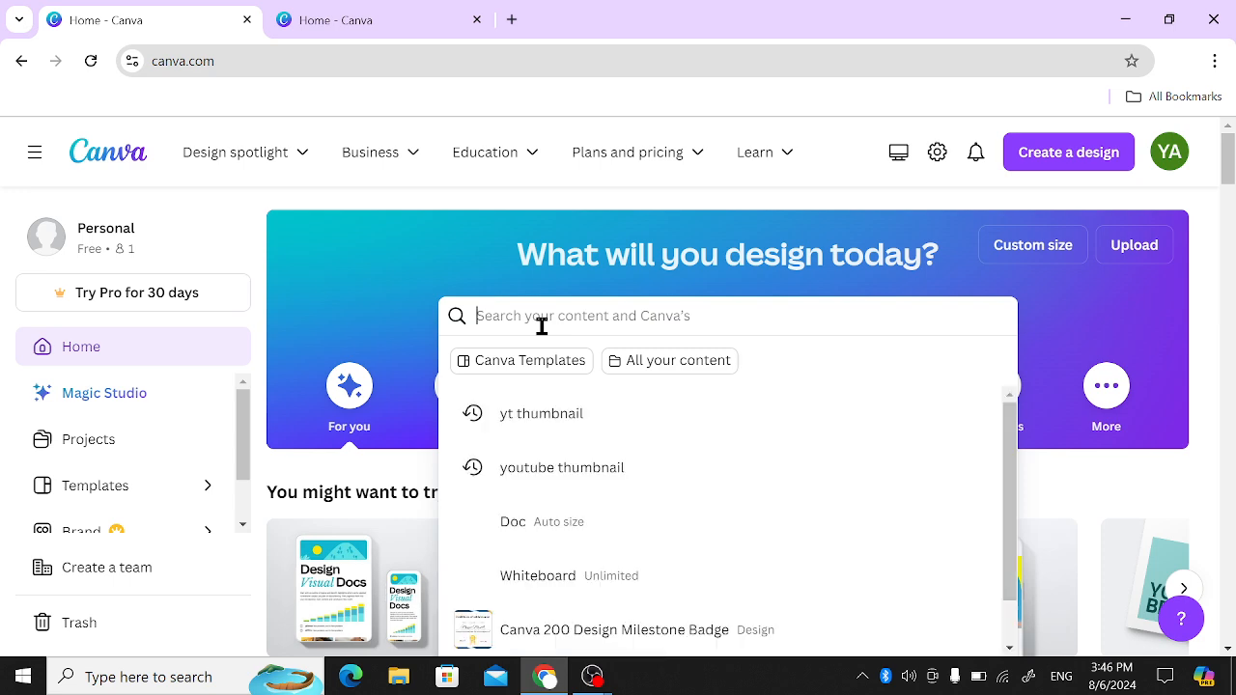
{"action": "type", "text": "cv"}
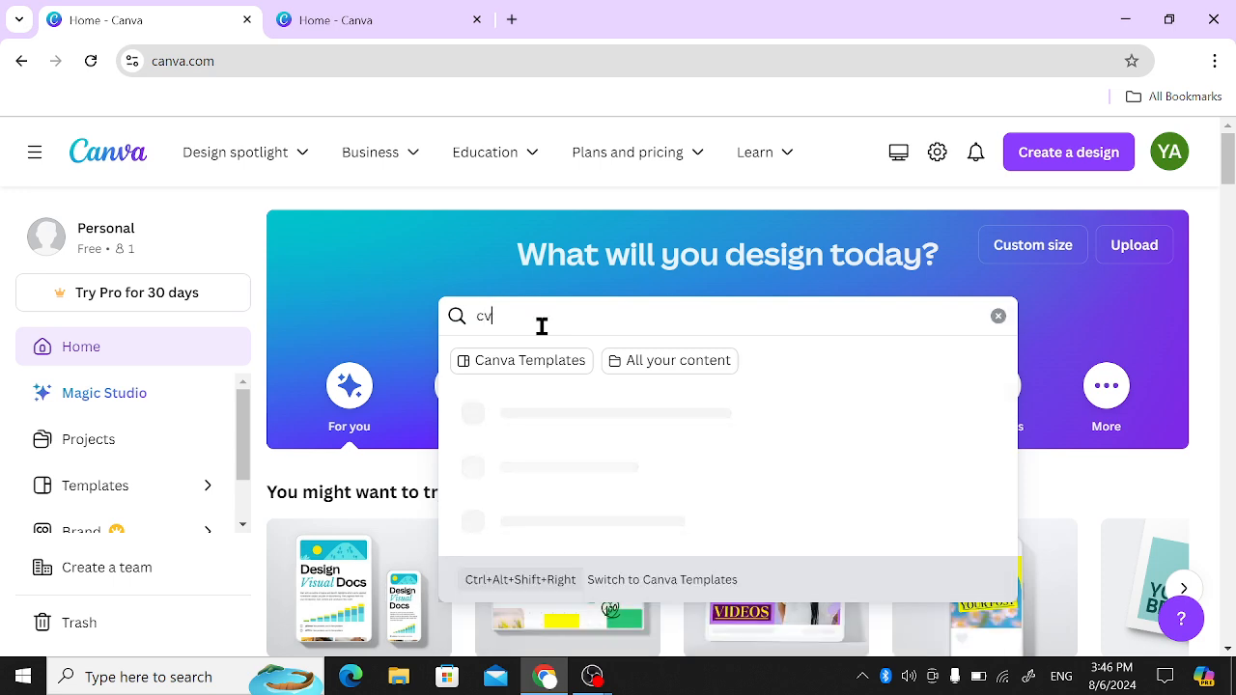
{"action": "type", "text": " tamplates"}
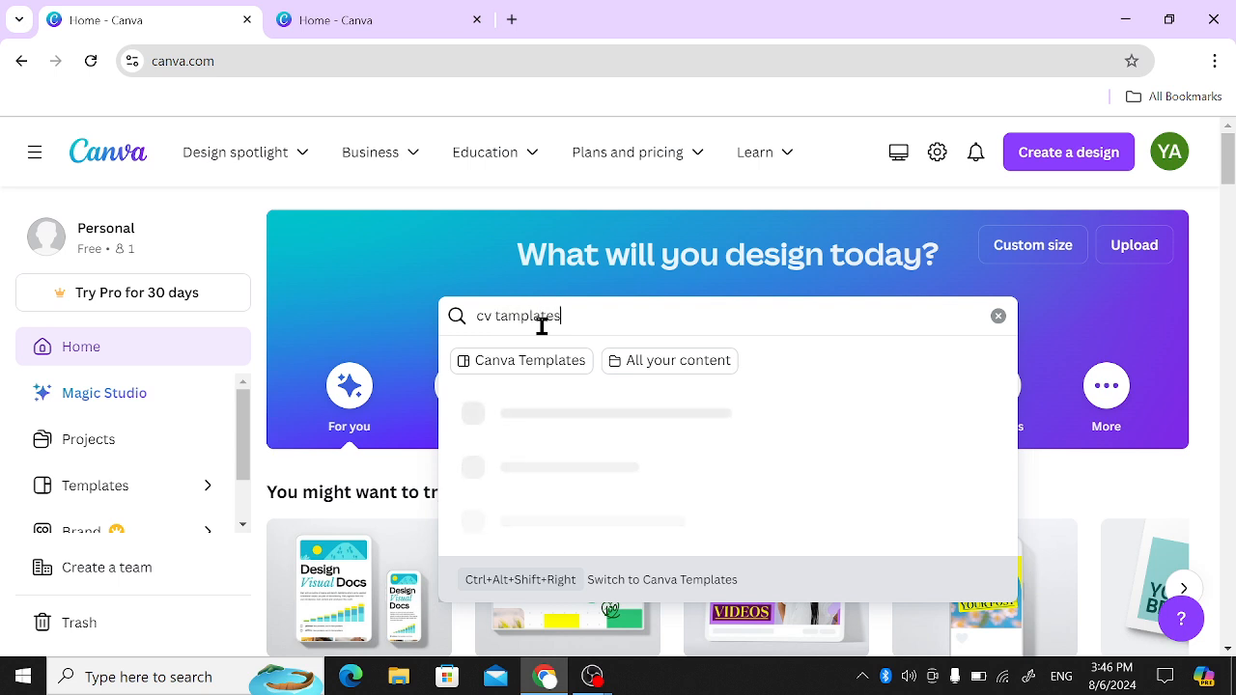
{"action": "key", "text": "Return"}
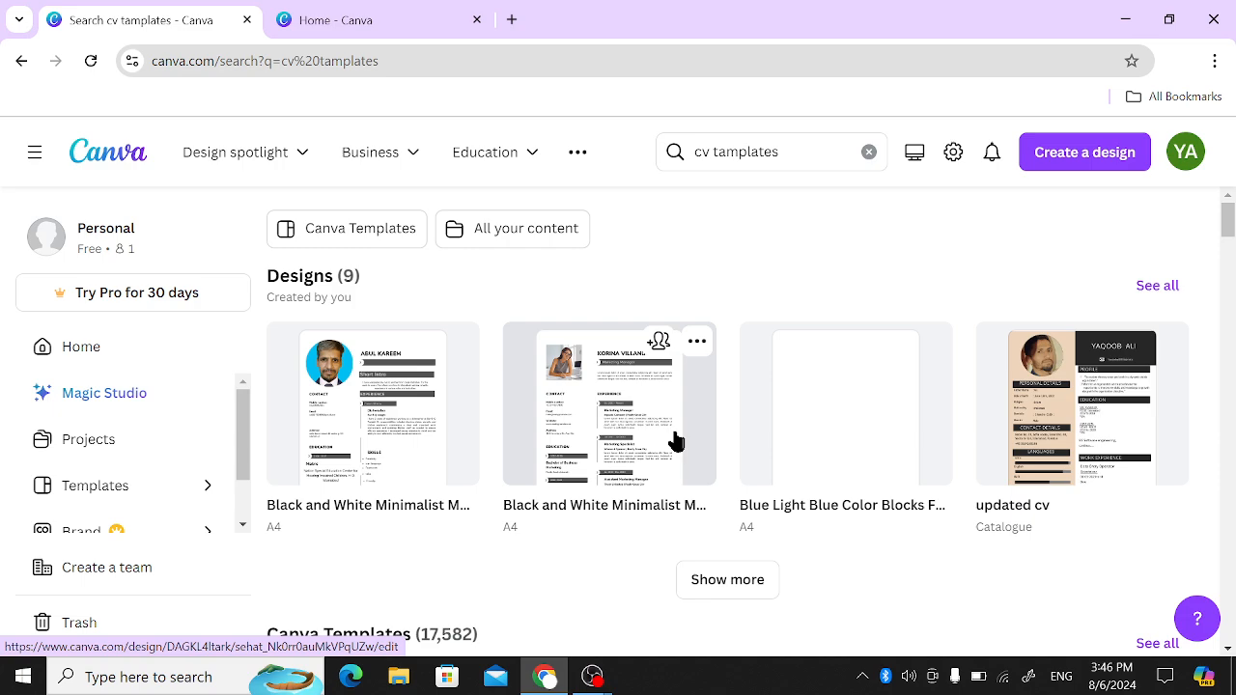
- Browse the resume template search results to compare the available designs
{"action": "scroll", "coordinate": [676, 441], "scroll_direction": "down", "scroll_amount": 5}
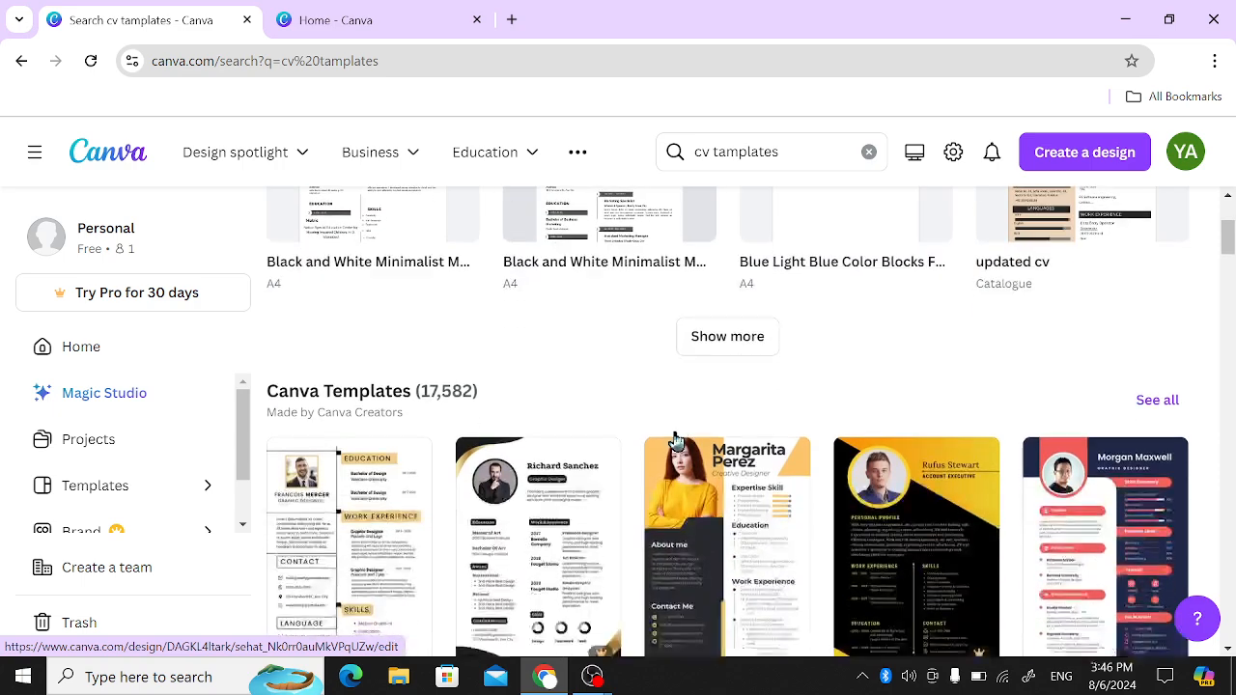
{"action": "scroll", "coordinate": [675, 441], "scroll_direction": "down", "scroll_amount": 3}
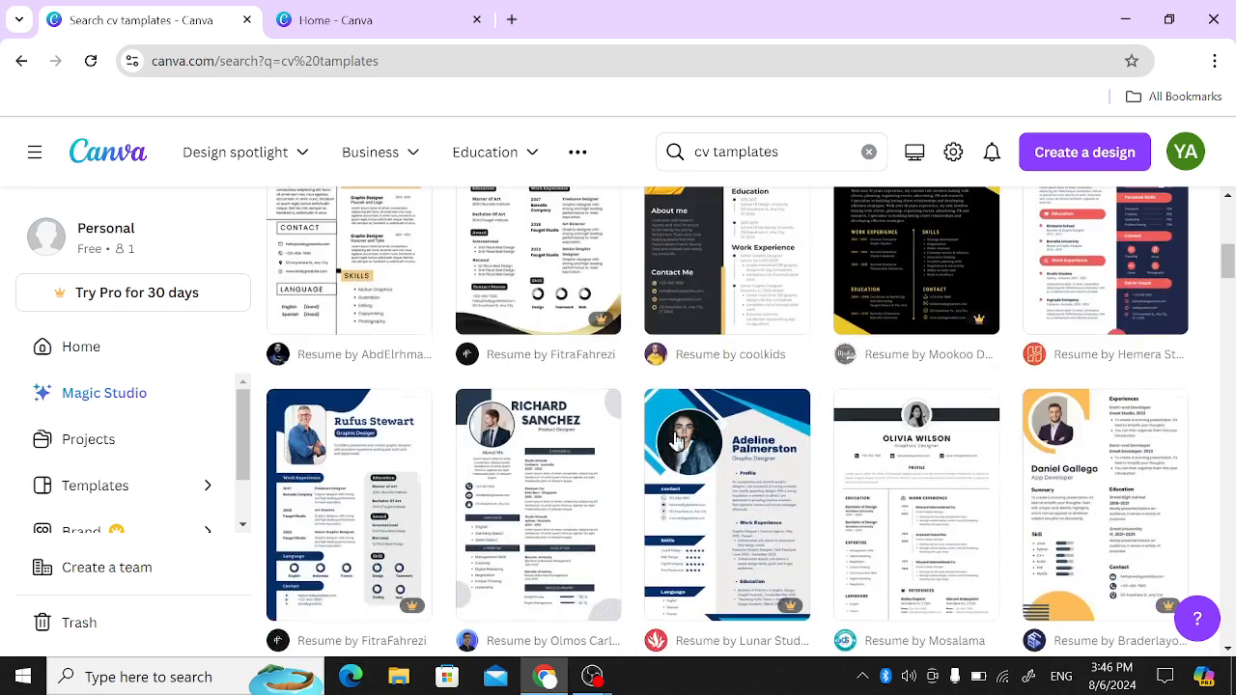
{"action": "scroll", "coordinate": [676, 441], "scroll_direction": "up", "scroll_amount": 3}
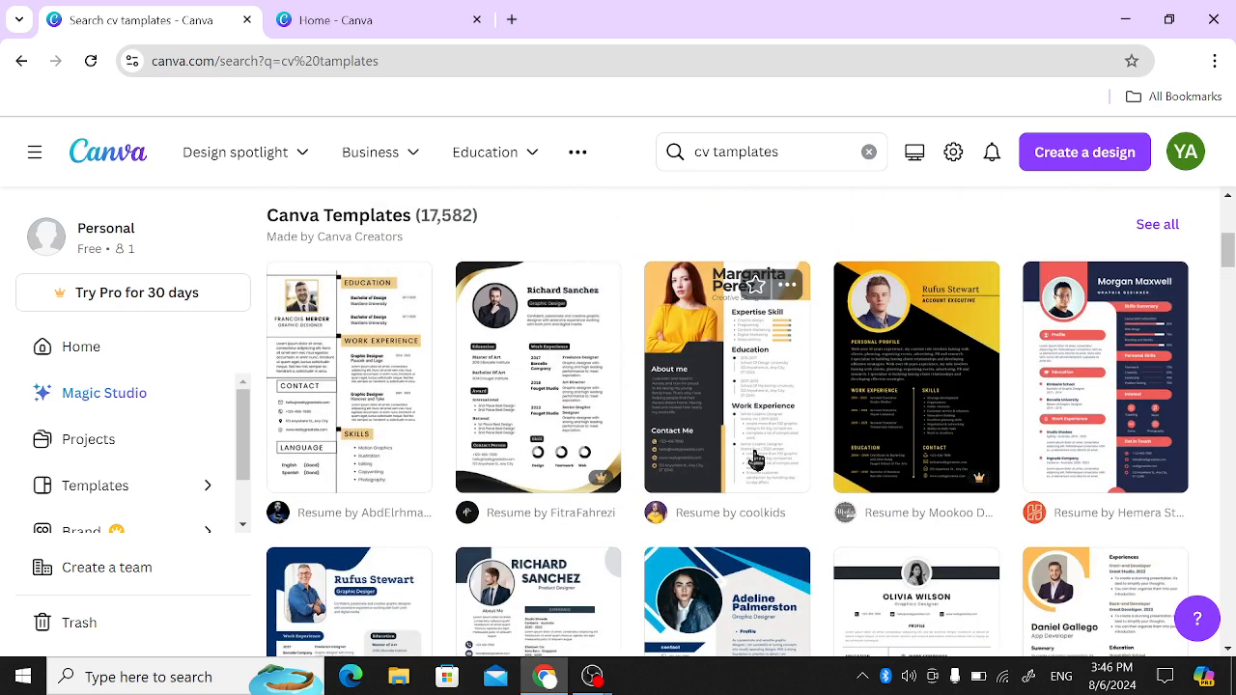
{"action": "scroll", "coordinate": [751, 456], "scroll_direction": "down", "scroll_amount": 3}
{"action": "scroll", "coordinate": [753, 461], "scroll_direction": "up", "scroll_amount": 2}
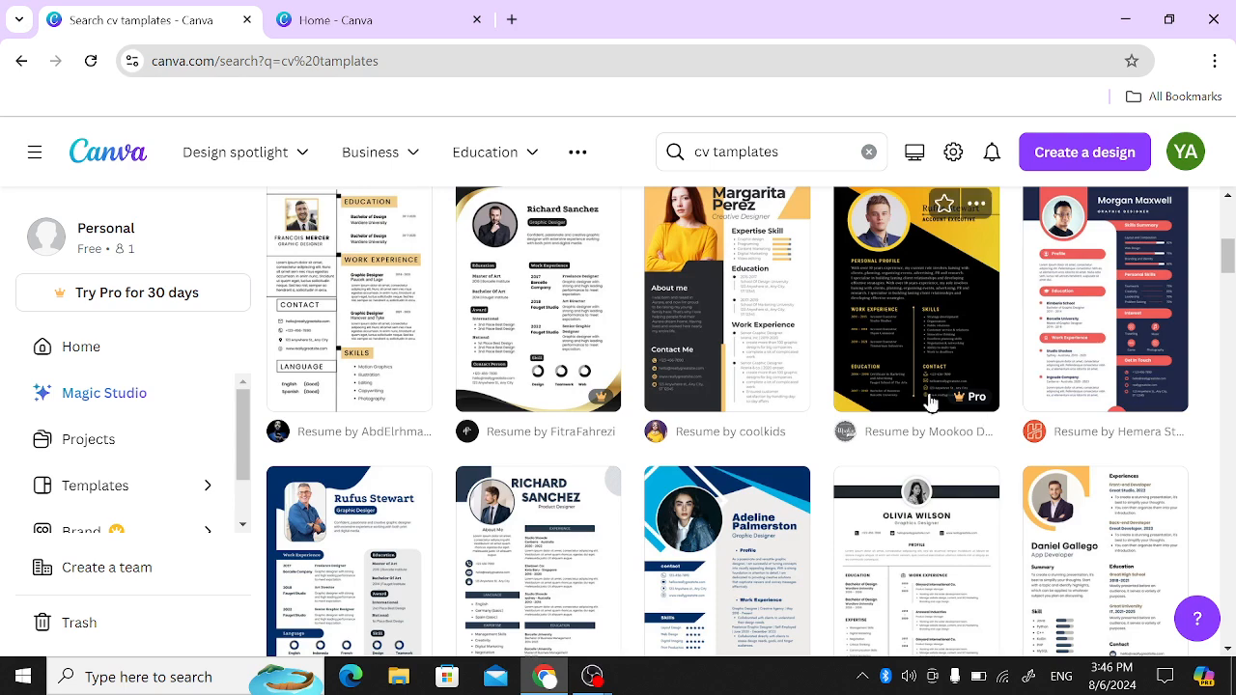
{"action": "scroll", "coordinate": [601, 395], "scroll_direction": "down", "scroll_amount": 3}
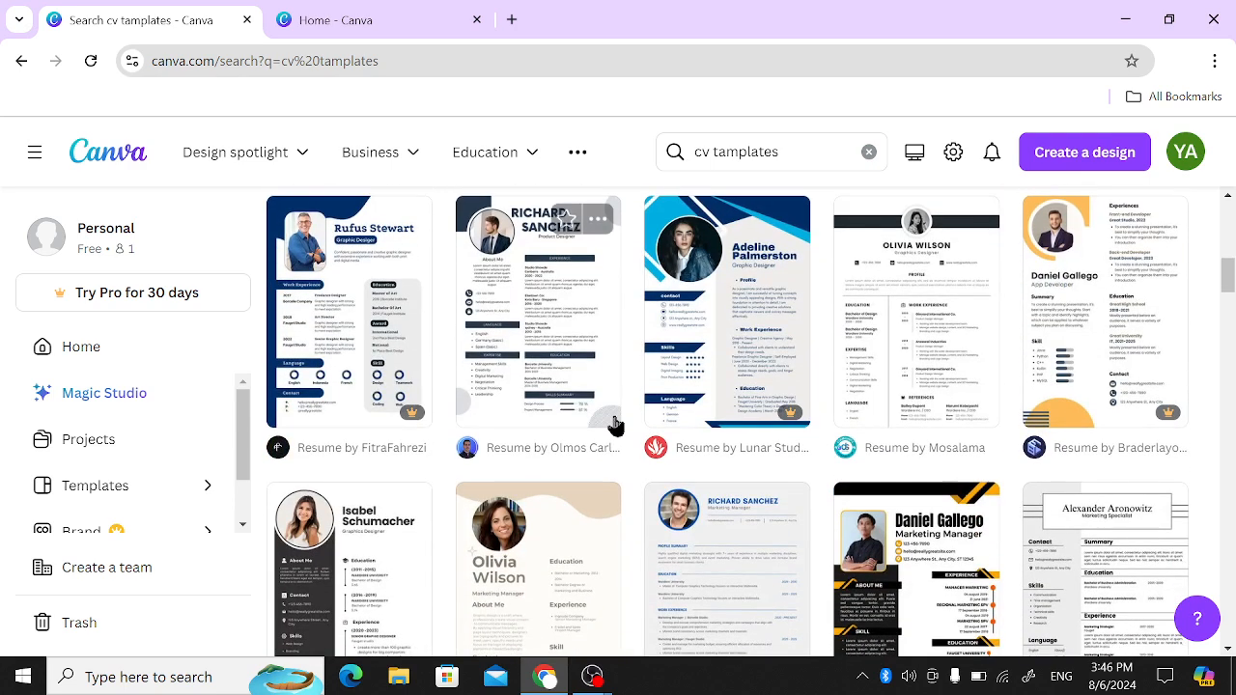
{"action": "scroll", "coordinate": [608, 415], "scroll_direction": "down", "scroll_amount": 2}
{"action": "scroll", "coordinate": [615, 425], "scroll_direction": "down", "scroll_amount": 1}
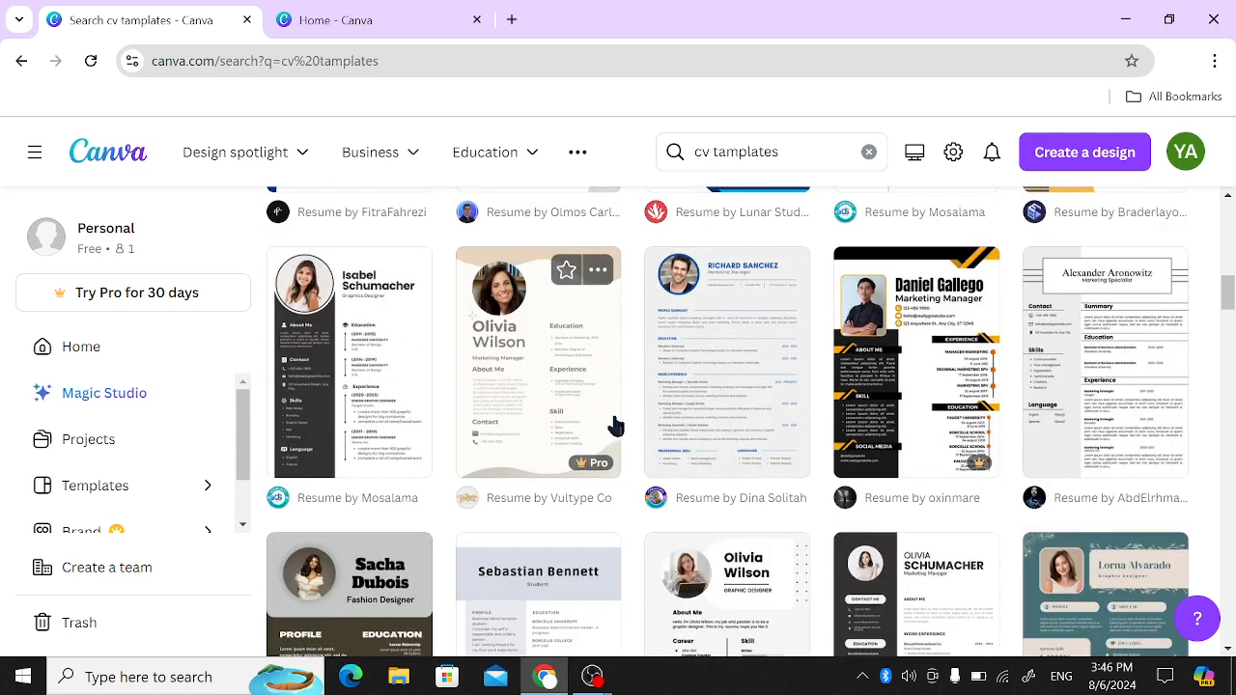
{"action": "scroll", "coordinate": [615, 425], "scroll_direction": "down", "scroll_amount": 1}
{"action": "scroll", "coordinate": [615, 424], "scroll_direction": "up", "scroll_amount": 1}
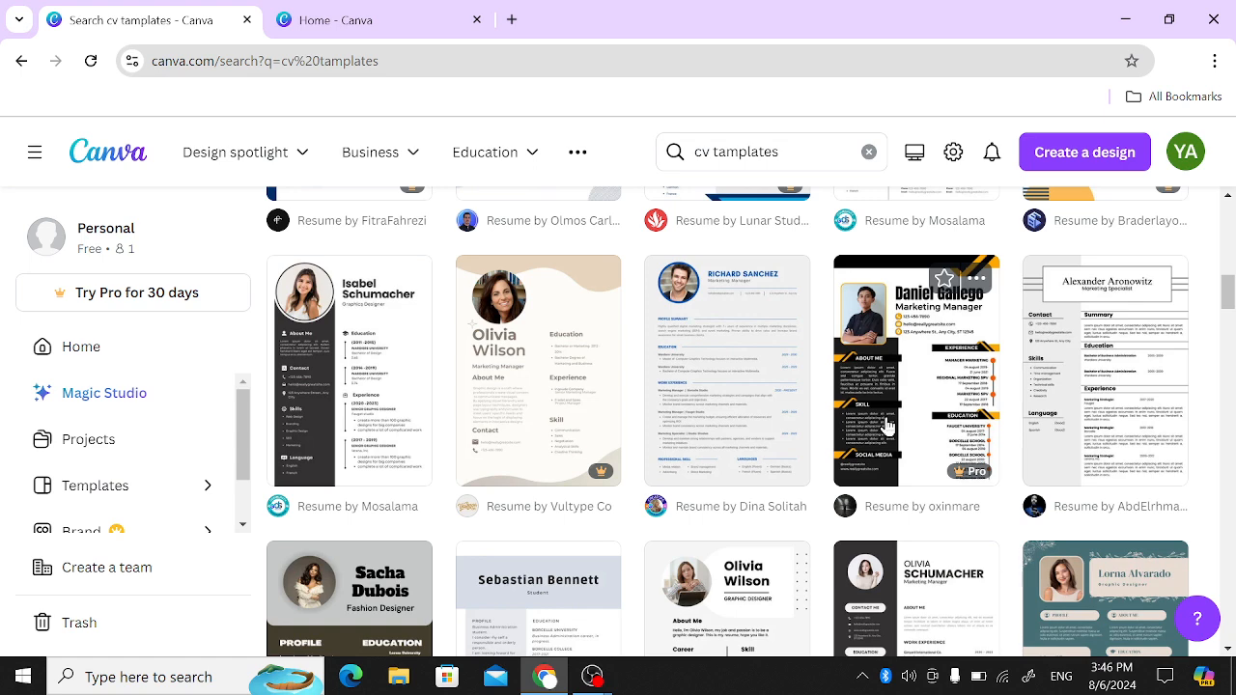
{"action": "scroll", "coordinate": [886, 424], "scroll_direction": "down", "scroll_amount": 1}
{"action": "scroll", "coordinate": [886, 425], "scroll_direction": "down", "scroll_amount": 3}
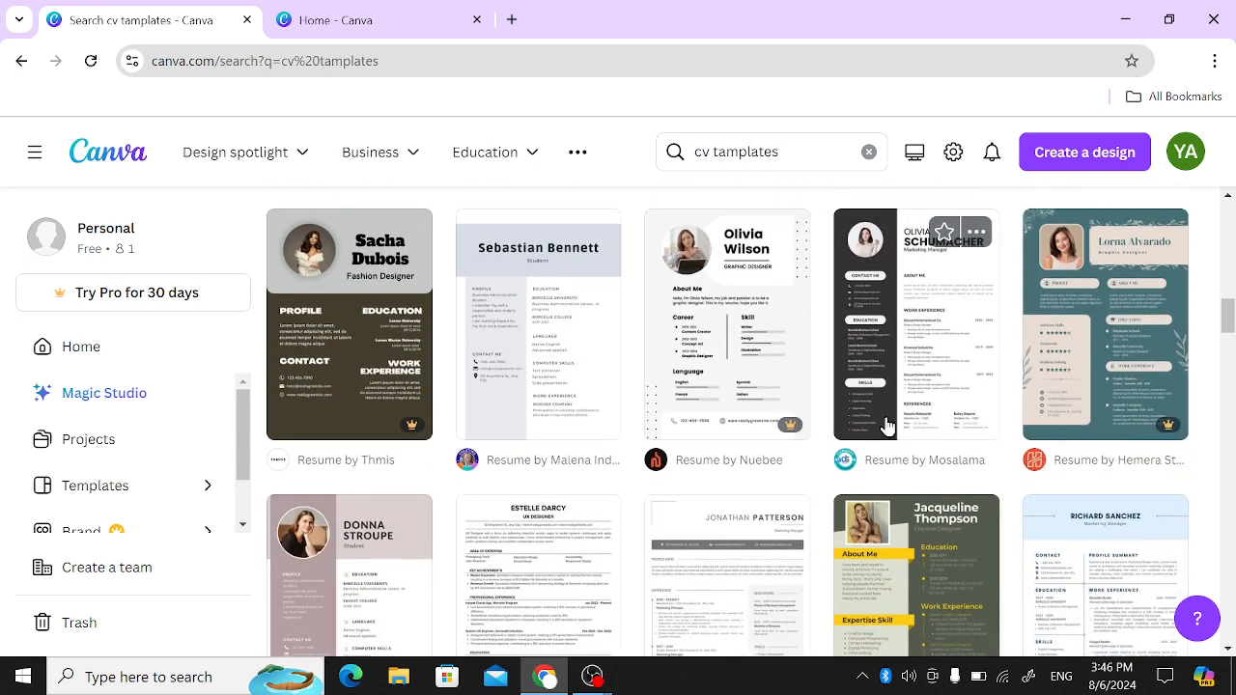
- Open the "White simple student cv resume" template for customization in the editor
{"action": "scroll", "coordinate": [887, 425], "scroll_direction": "down", "scroll_amount": 1}
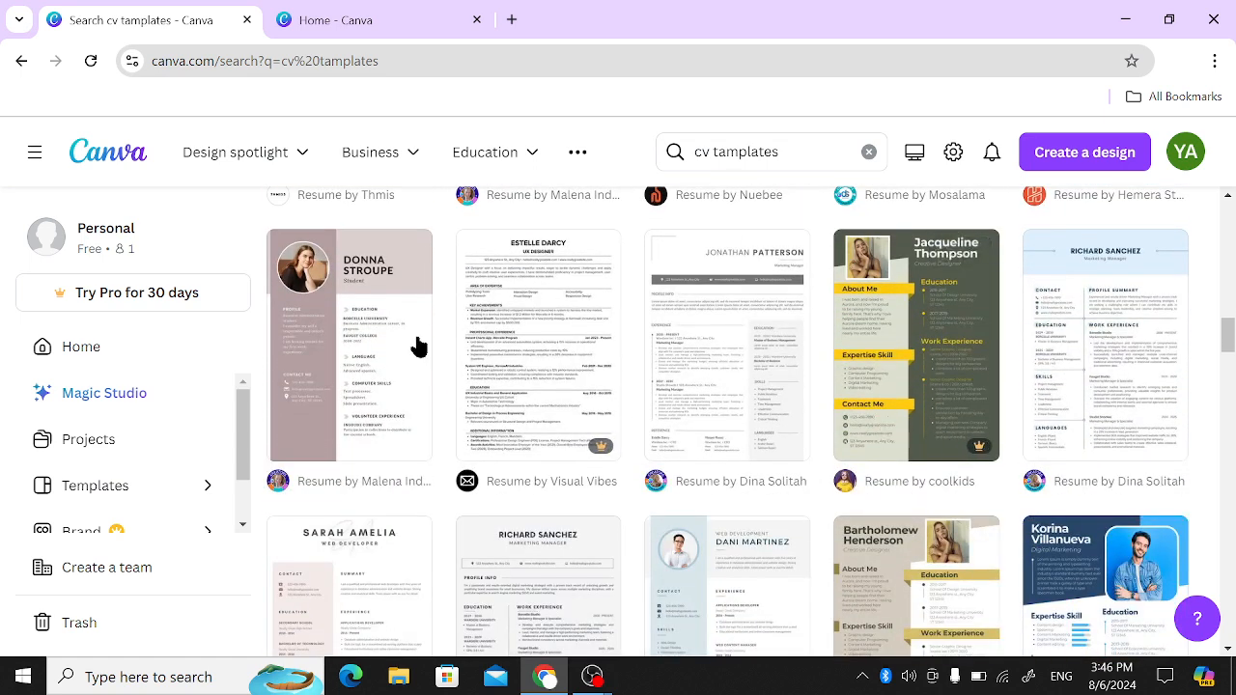
{"action": "left_click", "coordinate": [340, 343]}
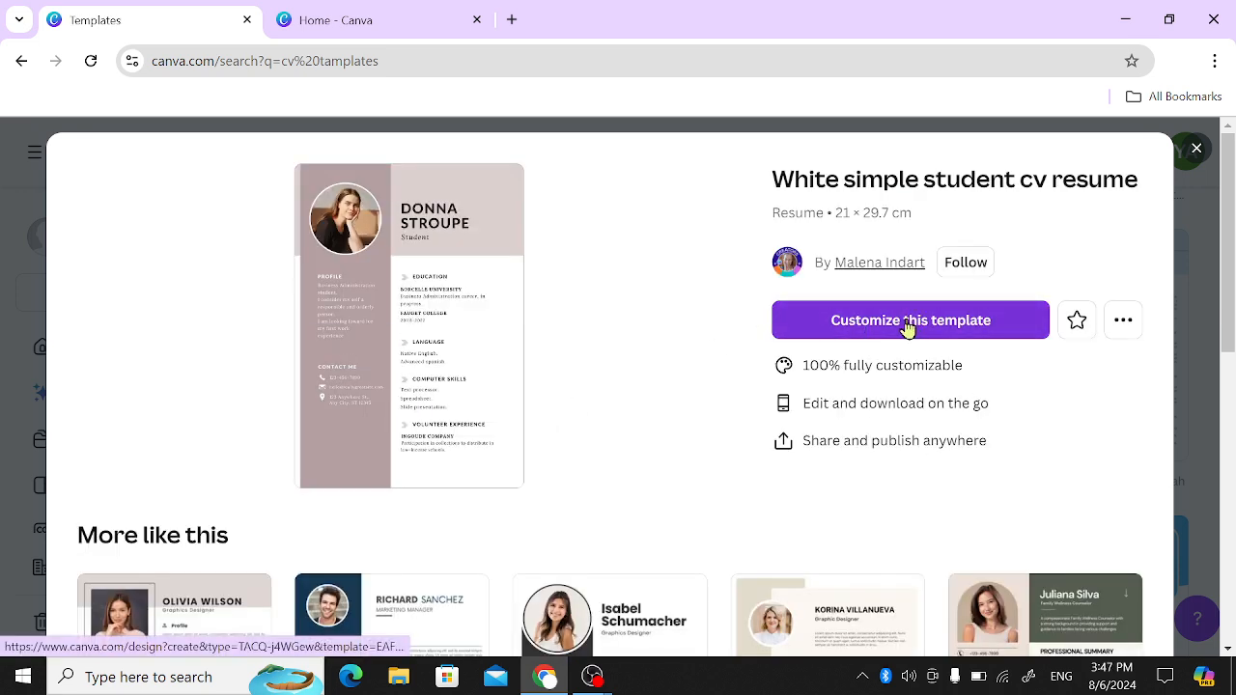
{"action": "left_click", "coordinate": [905, 323]}
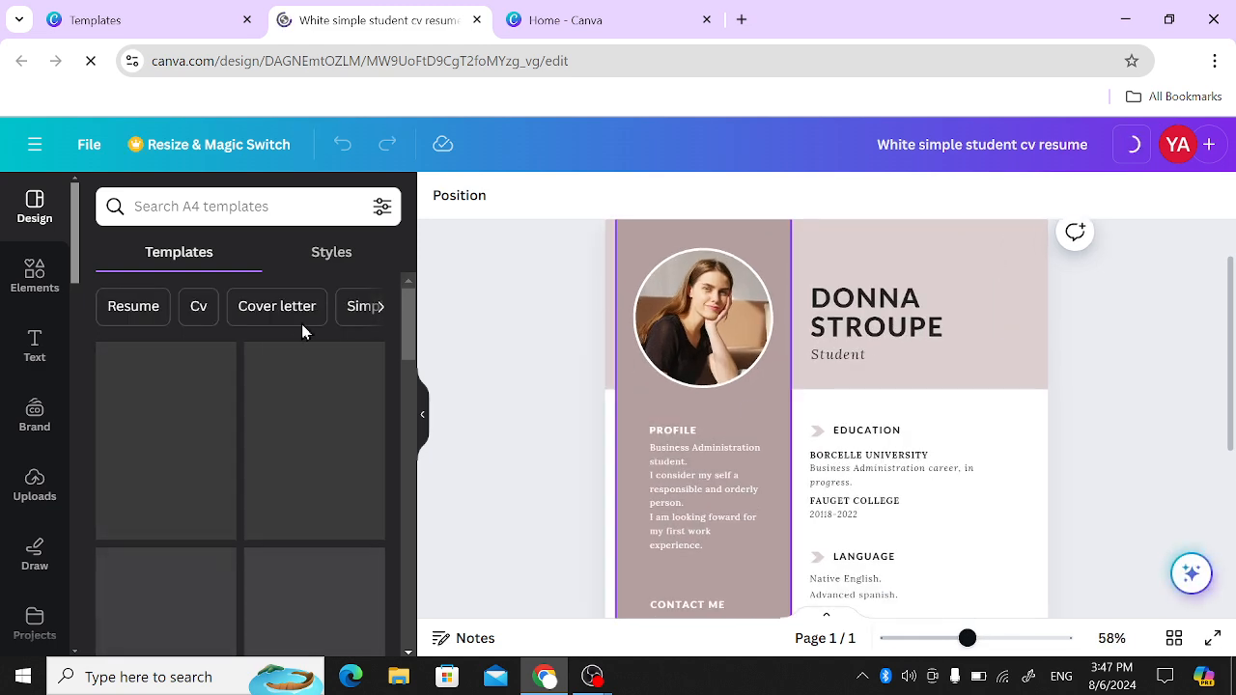
- Move the circular profile photo slightly upward within the sidebar and deselect it
{"action": "left_click", "coordinate": [710, 340]}
{"action": "mouse_move", "coordinate": [710, 340]}
{"action": "left_mouse_down"}
{"action": "mouse_move", "coordinate": [754, 338]}
{"action": "mouse_move", "coordinate": [714, 325]}
{"action": "left_mouse_up"}
{"action": "left_click", "coordinate": [579, 348]}
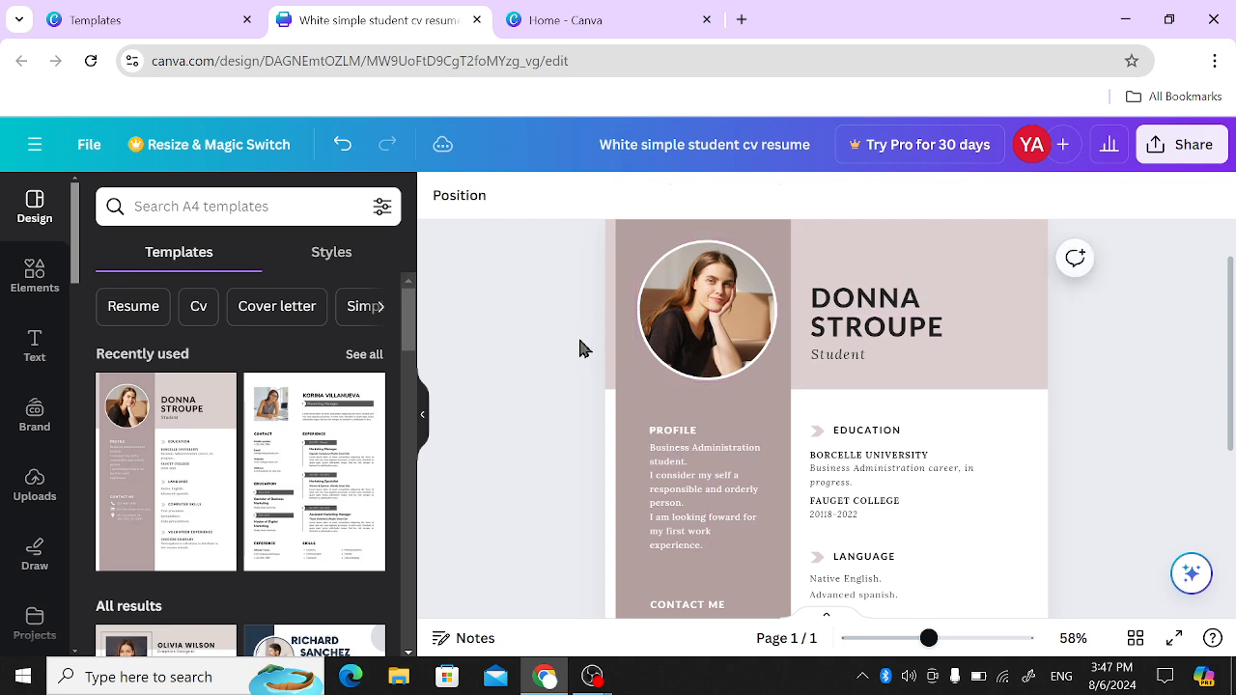
- Upload the image IMG_20240618_101647_HDR from the "zahid mobile" folder to the design's uploads
{"action": "left_click", "coordinate": [35, 486]}
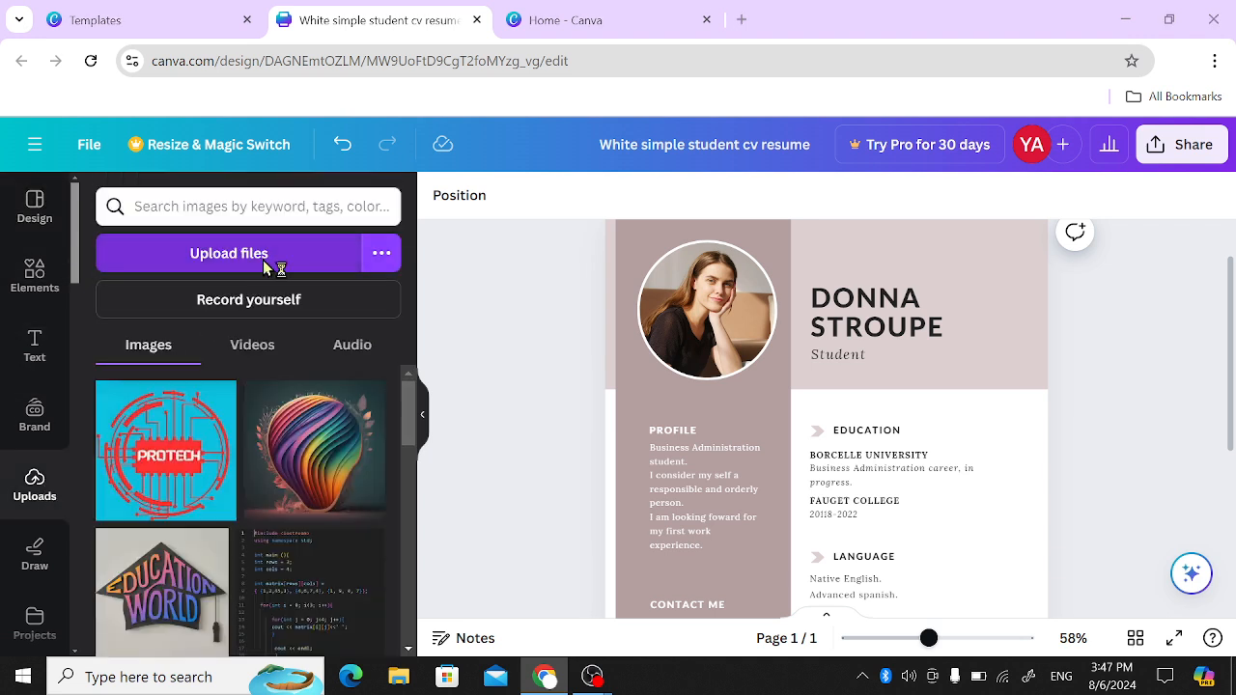
{"action": "left_click", "coordinate": [248, 253]}
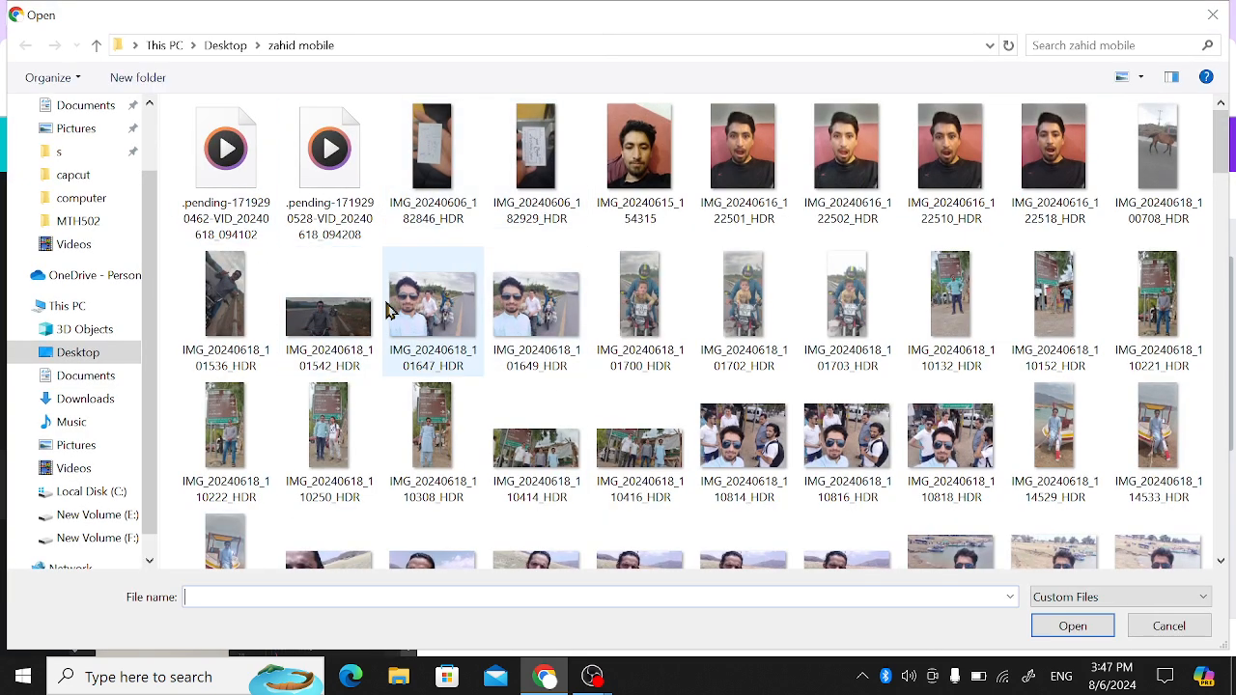
{"action": "double_click", "coordinate": [386, 308]}
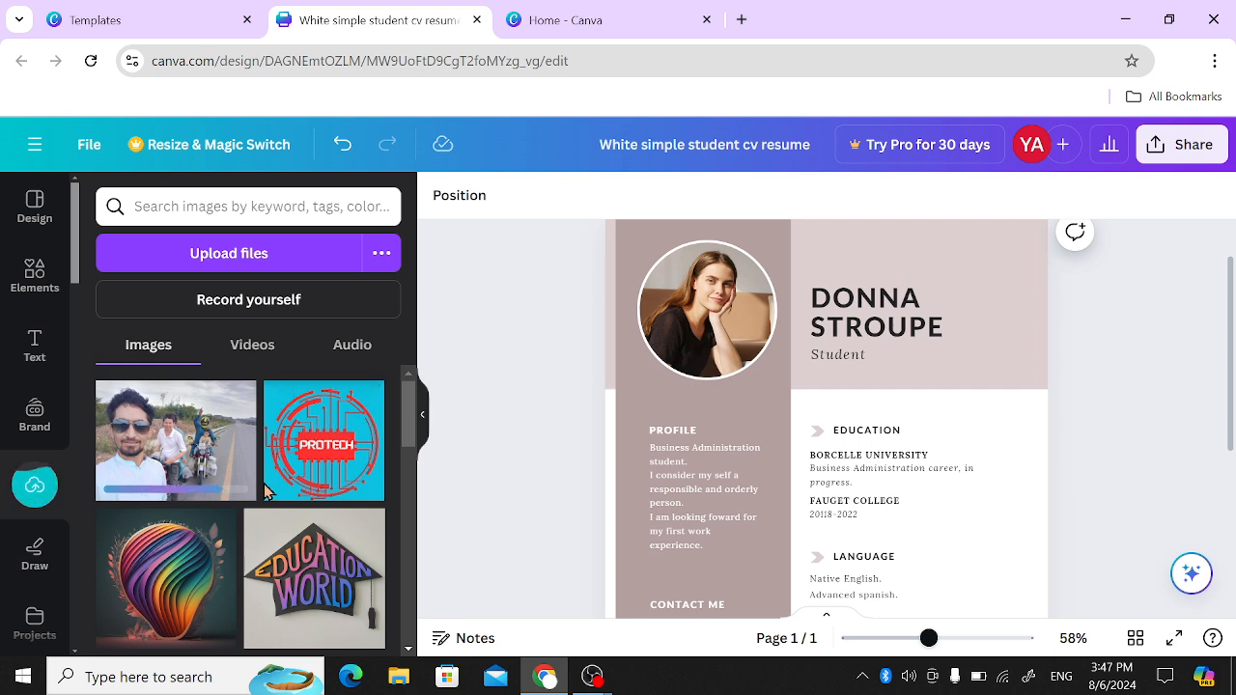
- Add the uploaded multicoloured balloon image to the page and place it in the circular photo frame as the profile picture
{"action": "scroll", "coordinate": [202, 492], "scroll_direction": "down", "scroll_amount": 2}
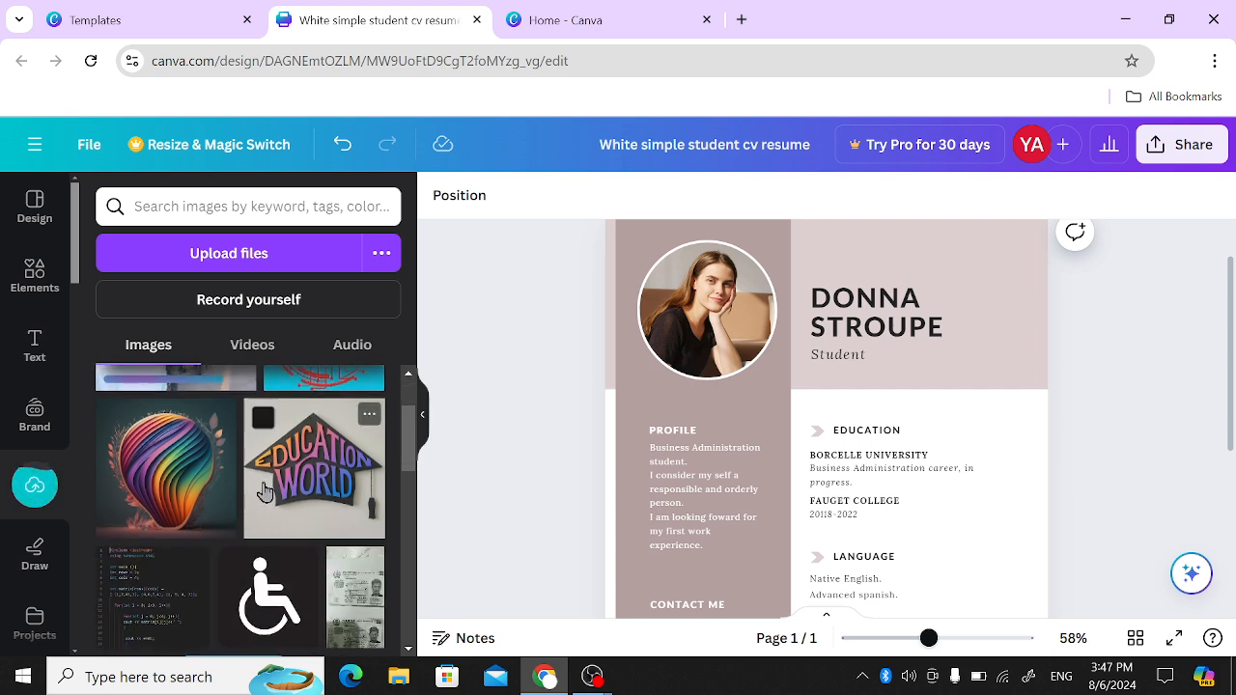
{"action": "left_click", "coordinate": [169, 481]}
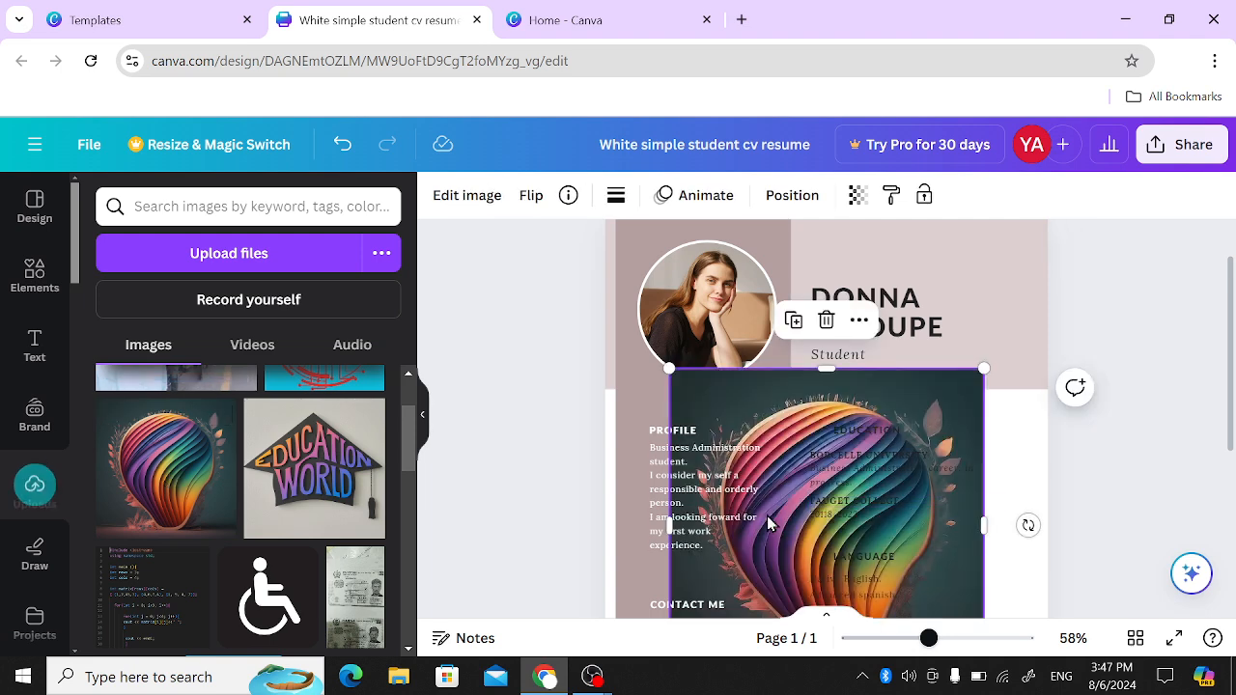
{"action": "left_click_drag", "start_coordinate": [780, 526], "coordinate": [691, 357]}
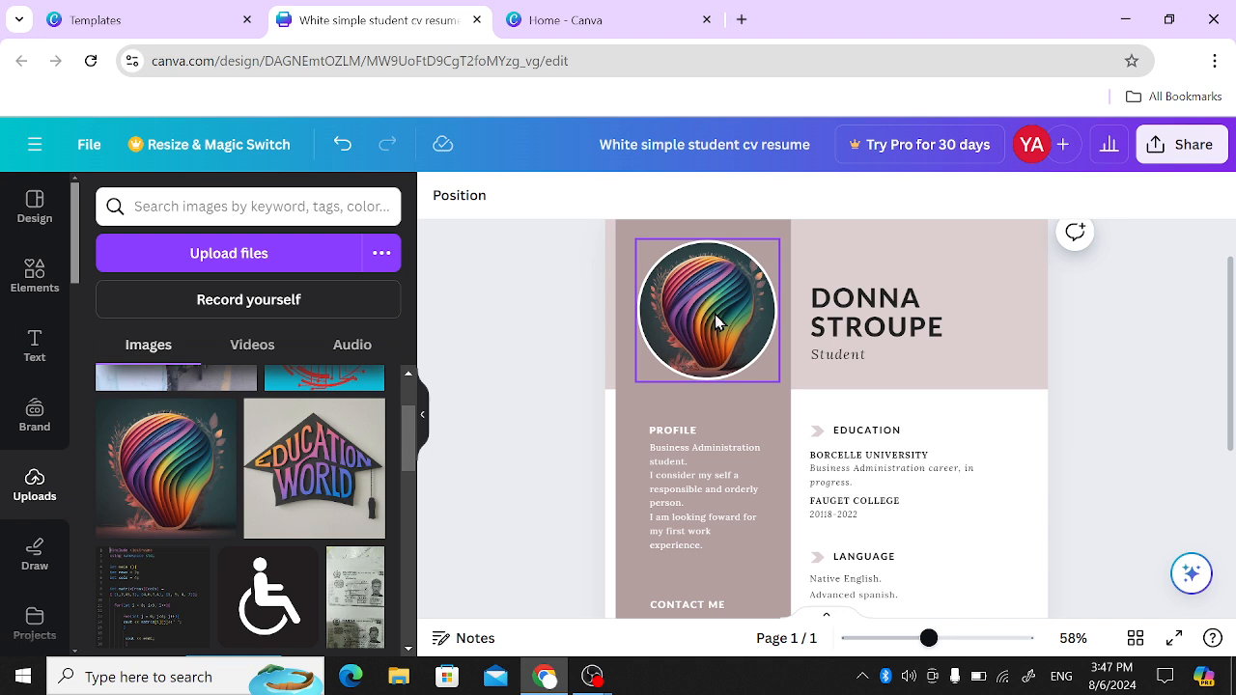
- Replace the large name heading above "Student" with "YES"
{"action": "double_click", "coordinate": [883, 328]}
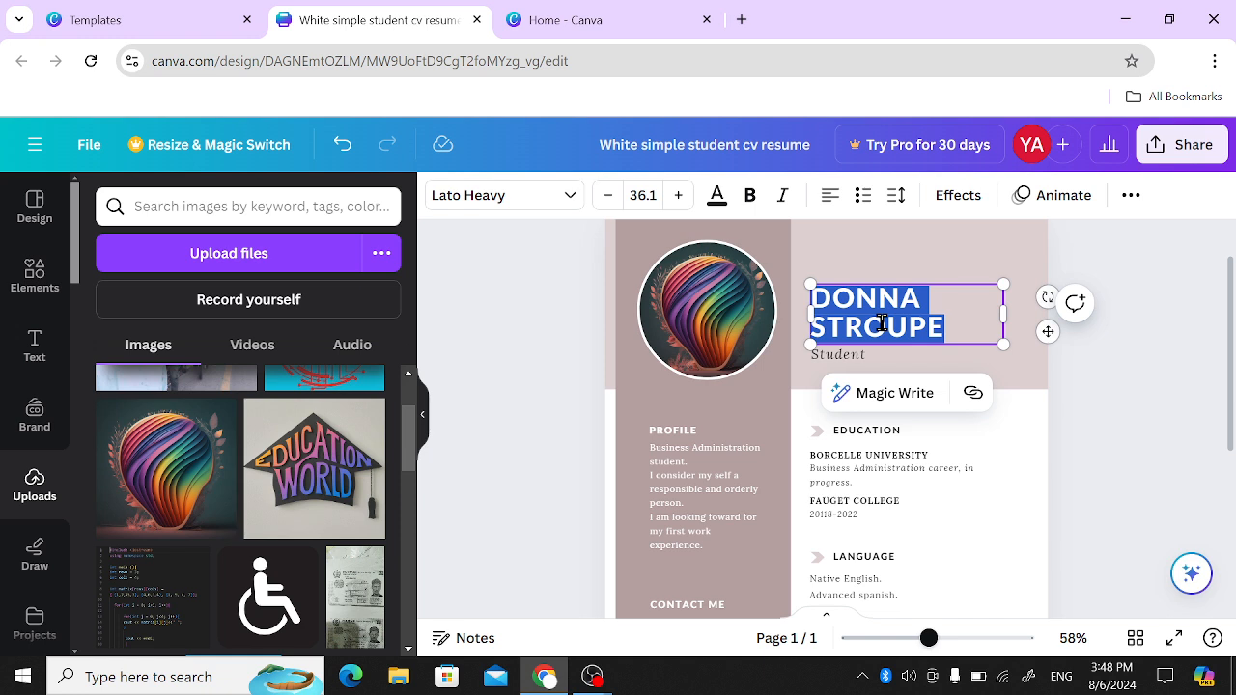
{"action": "key", "text": "BackSpace"}
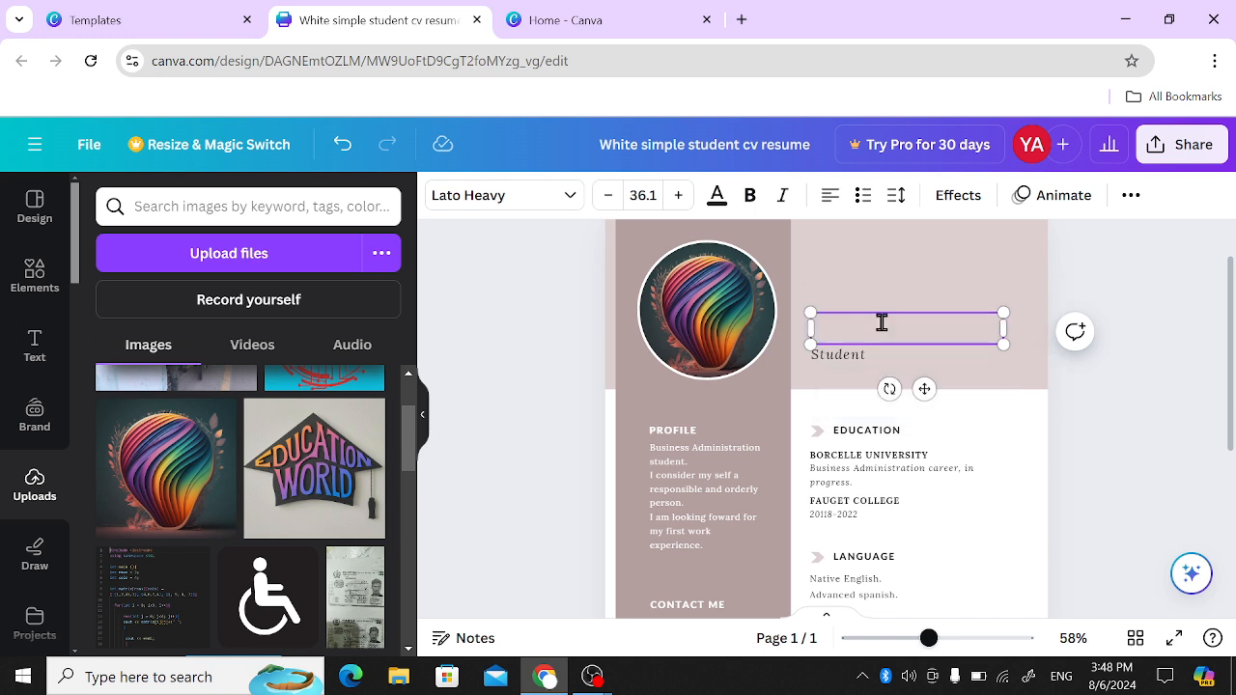
{"action": "type", "text": "HERRA"}
{"action": "key", "text": "BackSpace"}
{"action": "key", "text": "BackSpace"}
{"action": "type", "text": "YES"}
{"action": "left_click", "coordinate": [860, 365]}
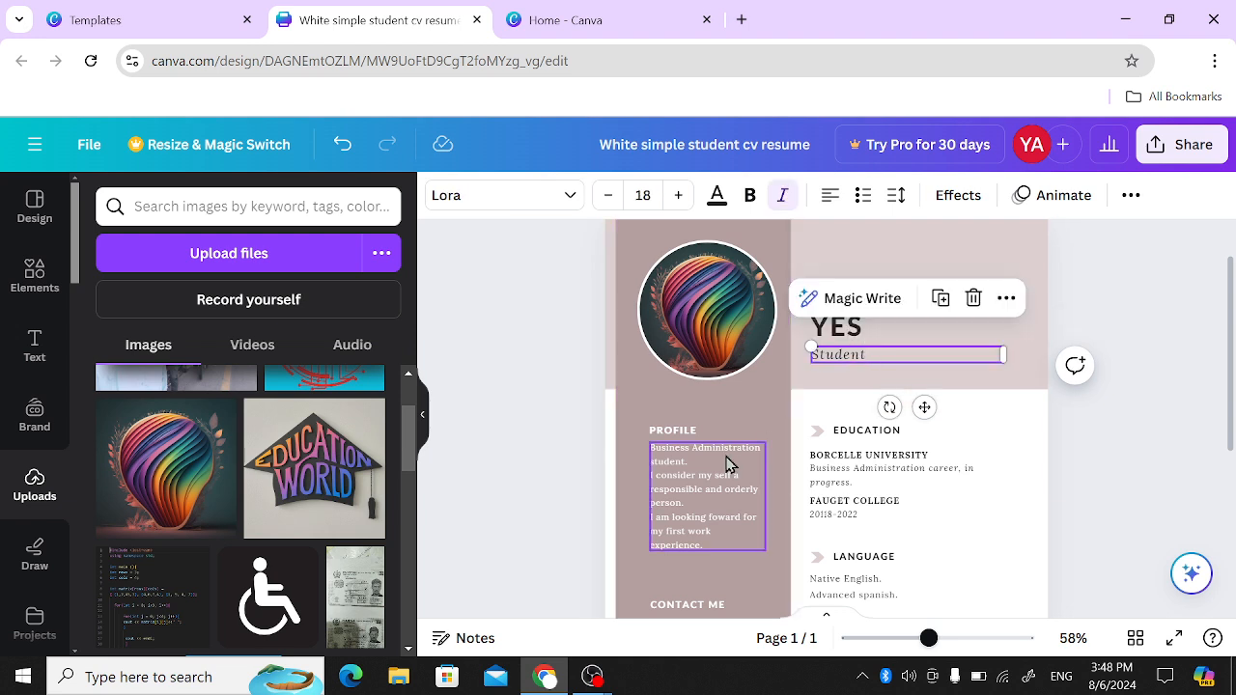
- Select the paragraph under PROFILE for editing and look over the remaining resume sections down to the page end
{"action": "left_click", "coordinate": [729, 465]}
{"action": "left_click", "coordinate": [730, 467]}
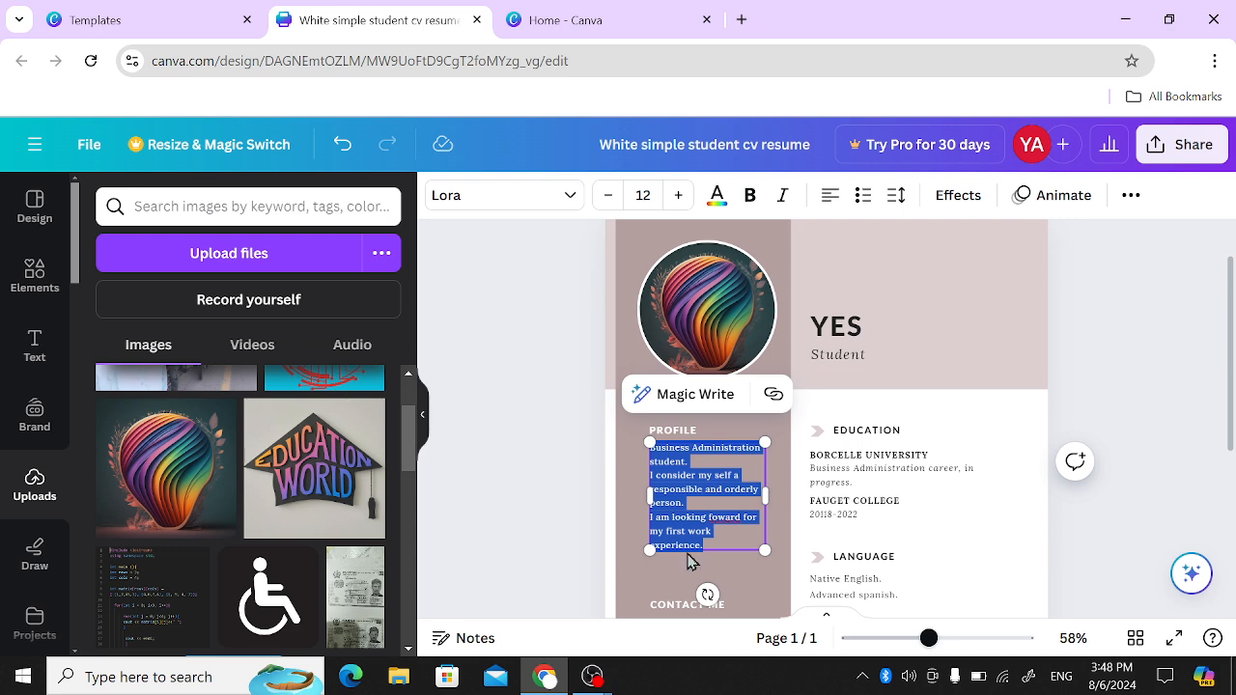
{"action": "scroll", "coordinate": [686, 556], "scroll_direction": "down", "scroll_amount": 2}
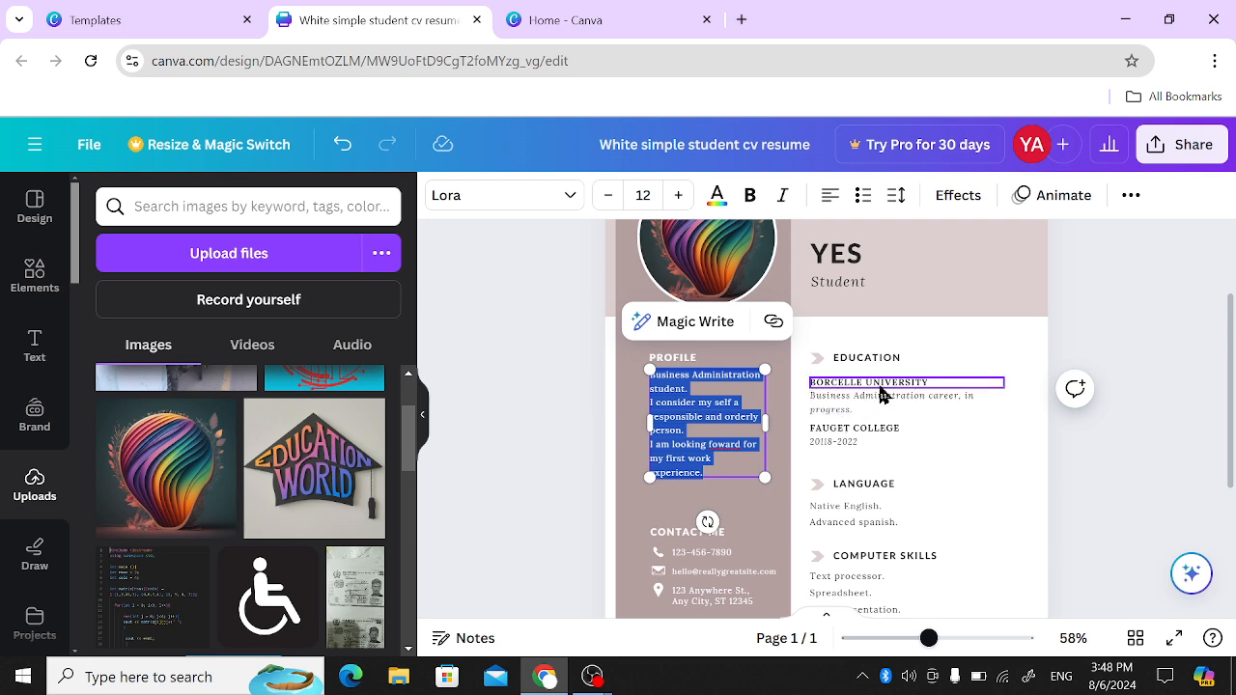
{"action": "scroll", "coordinate": [840, 472], "scroll_direction": "down", "scroll_amount": 5}
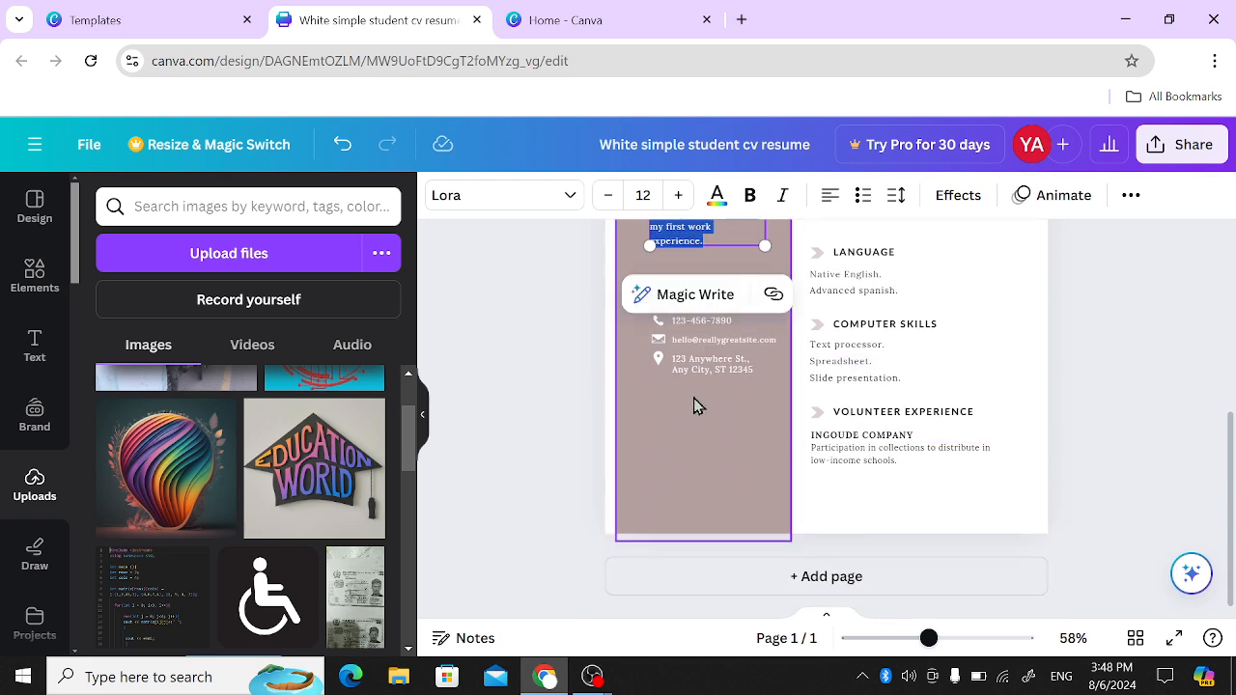
- Change the sidebar background rectangle's colour to the black swatch from the document colors
{"action": "scroll", "coordinate": [700, 403], "scroll_direction": "up", "scroll_amount": 2}
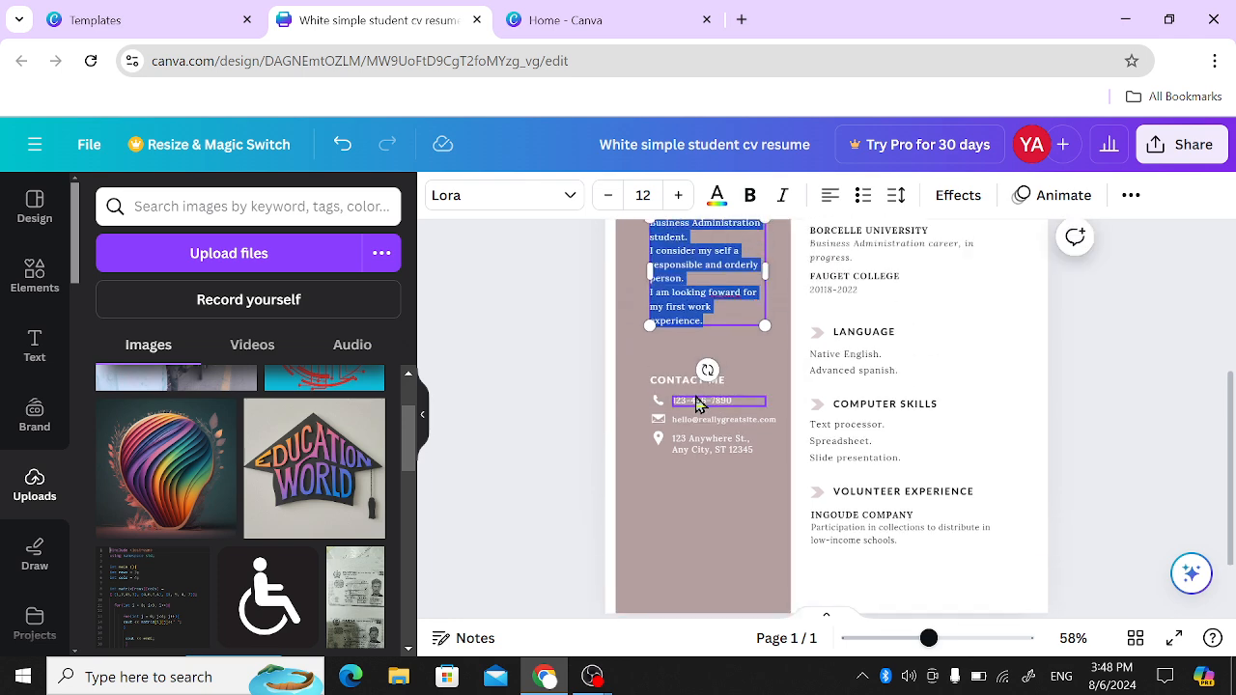
{"action": "left_click", "coordinate": [690, 490]}
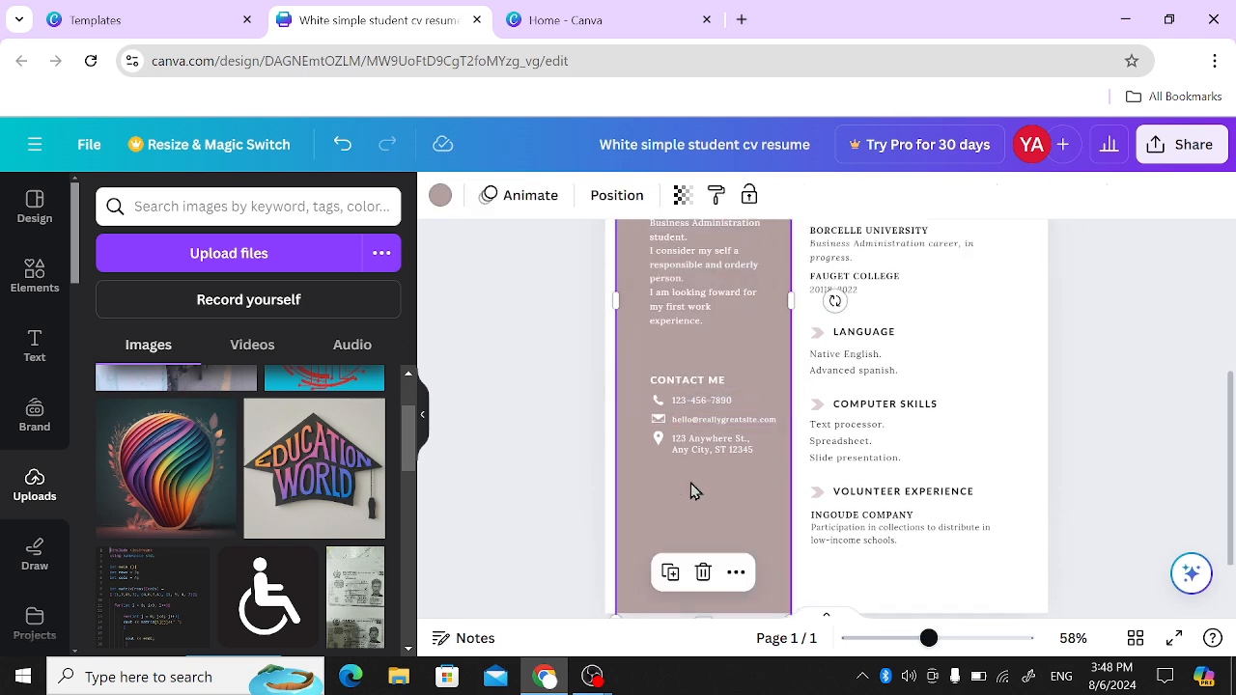
{"action": "left_click", "coordinate": [440, 195]}
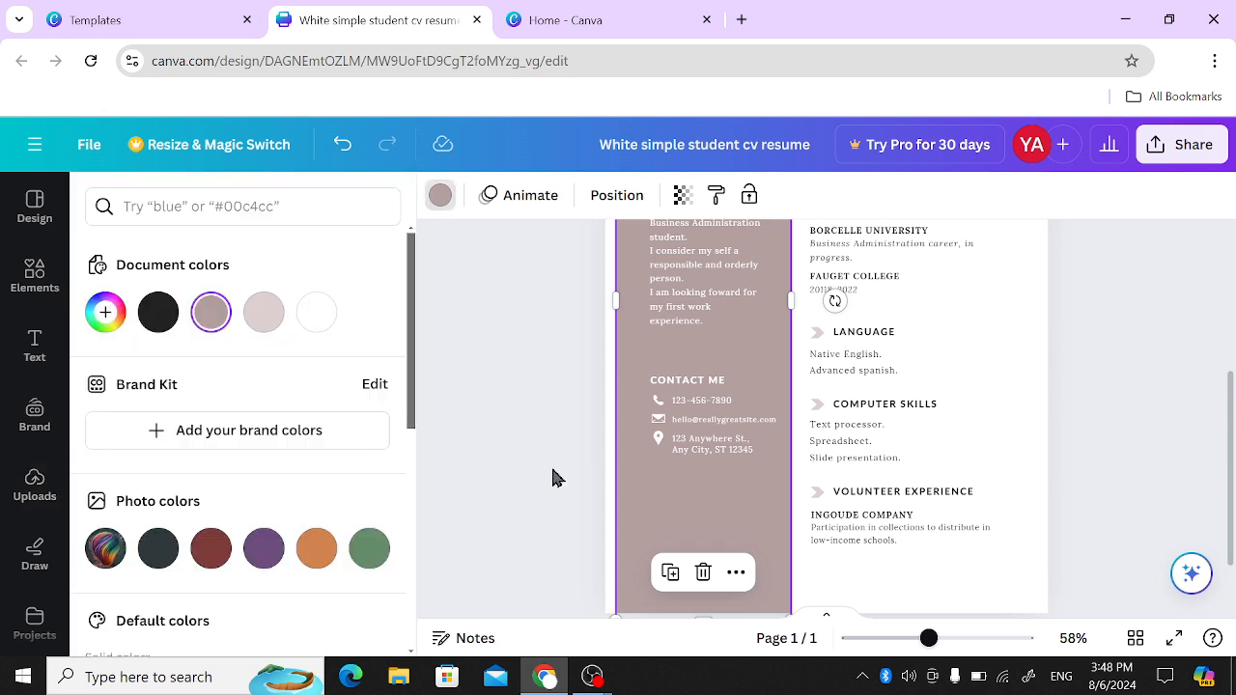
{"action": "left_click", "coordinate": [151, 323]}
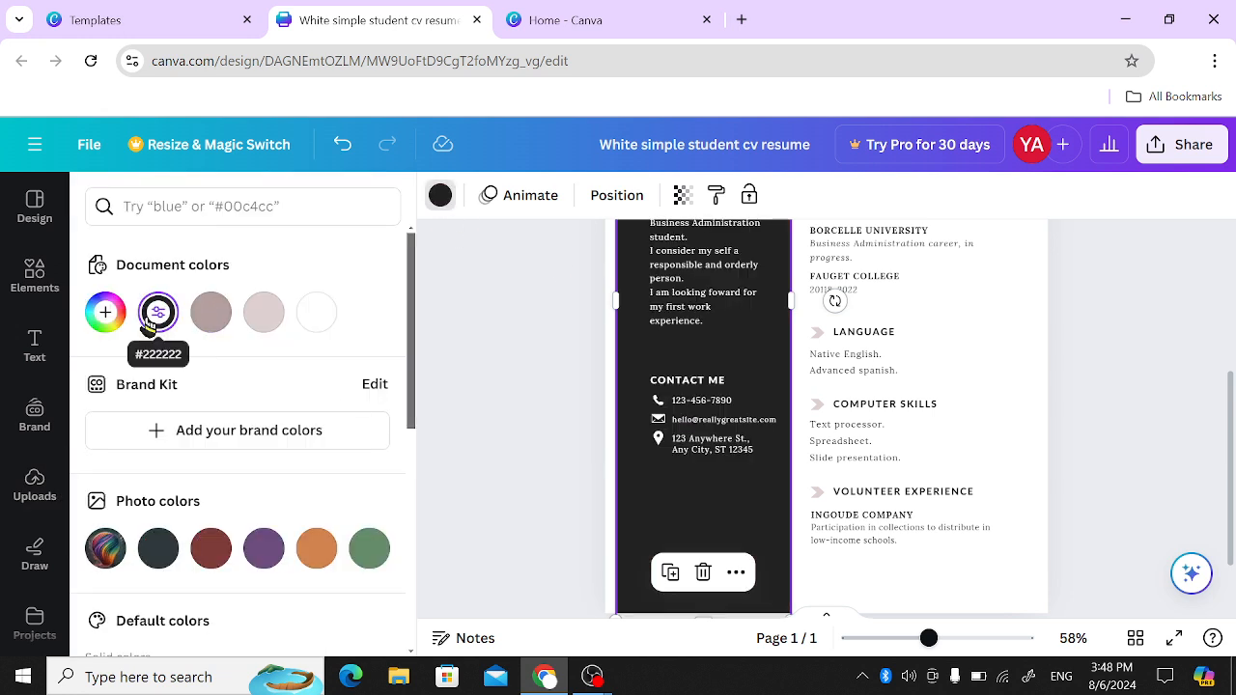
- Recolour the sidebar rectangle with the green photo colour and the page background with the light pink document colour
{"action": "left_click", "coordinate": [309, 552]}
{"action": "left_click", "coordinate": [369, 548]}
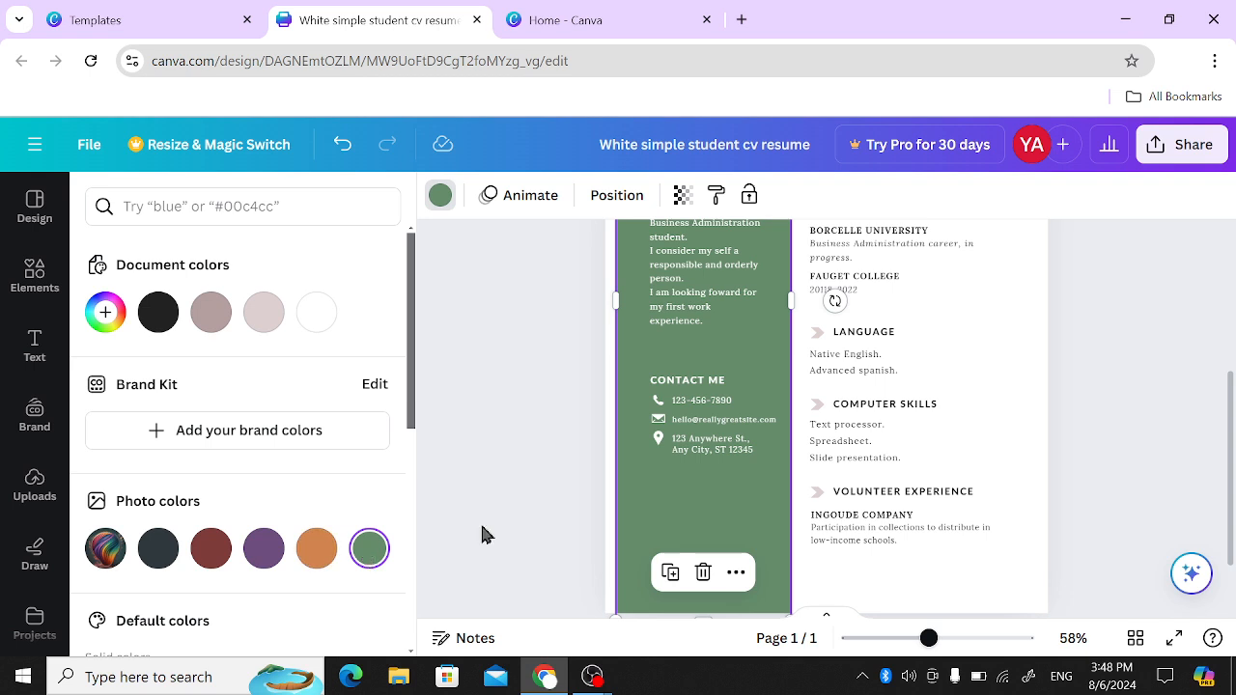
{"action": "left_click", "coordinate": [982, 403]}
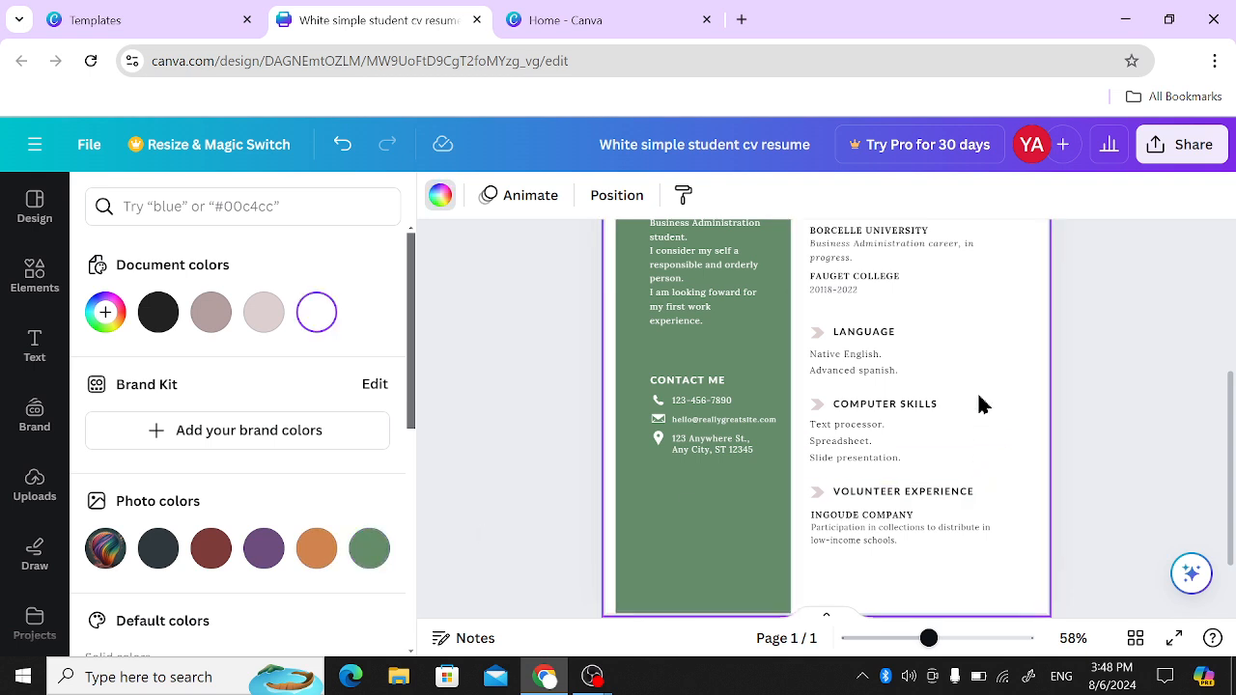
{"action": "left_click", "coordinate": [270, 315]}
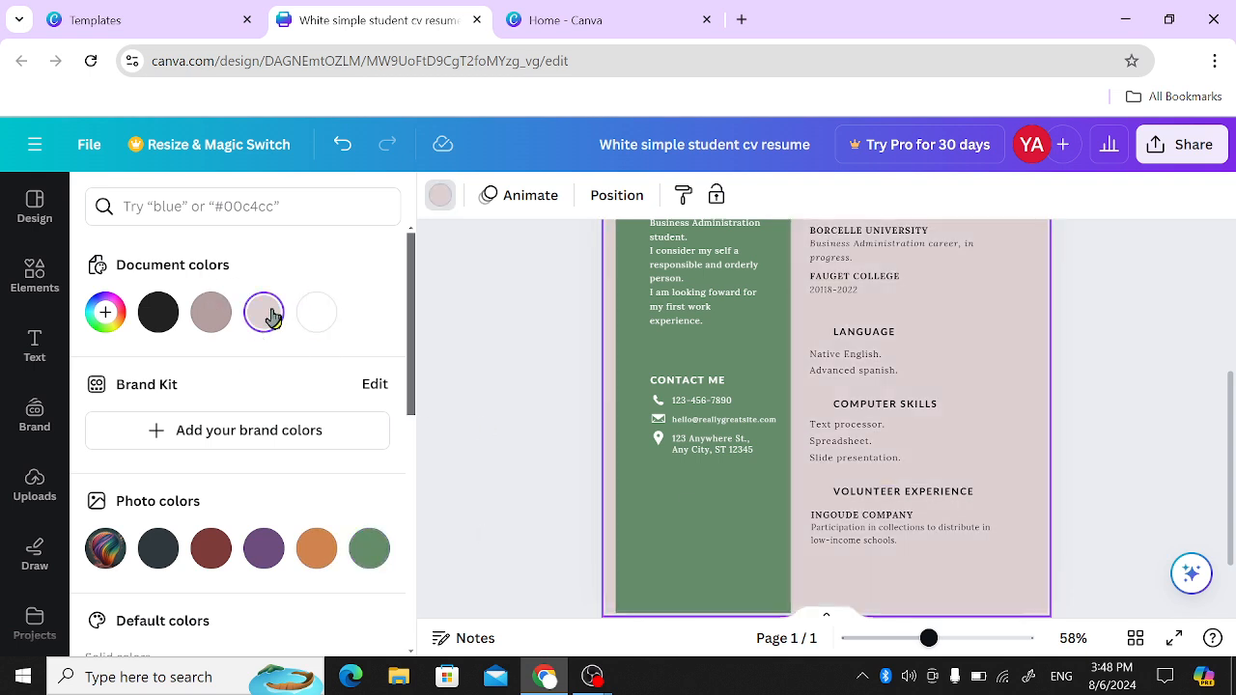
{"action": "scroll", "coordinate": [730, 403], "scroll_direction": "up", "scroll_amount": 3}
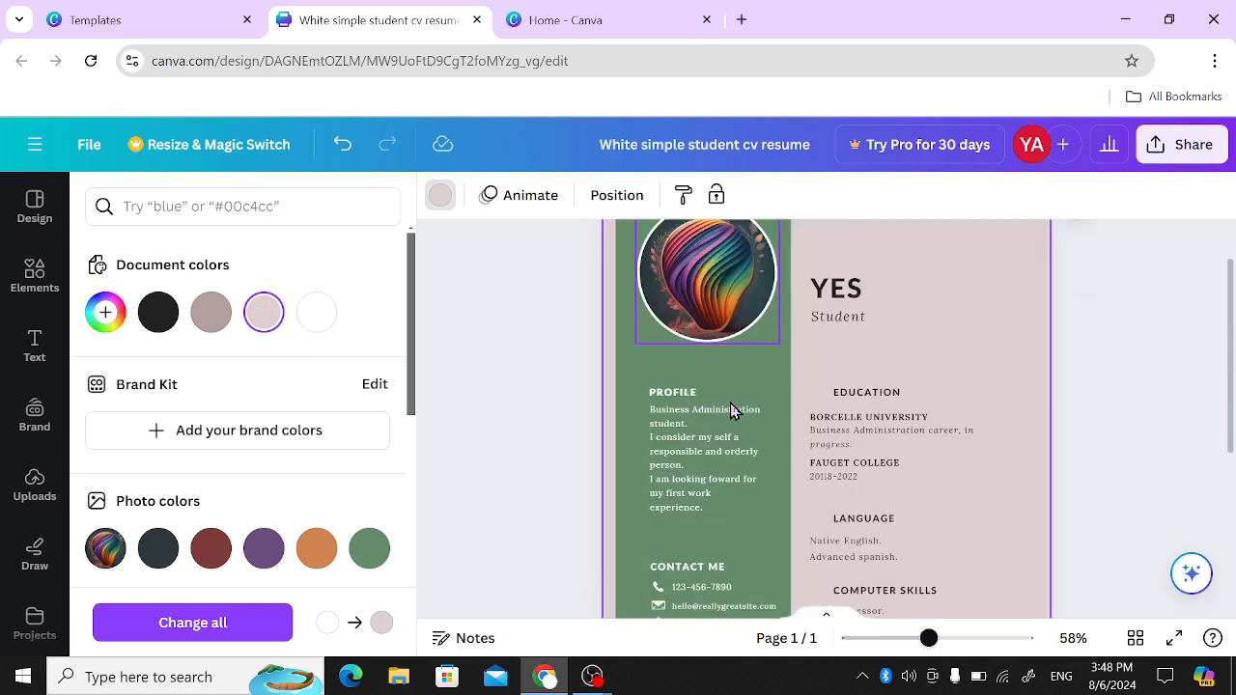
{"action": "scroll", "coordinate": [731, 409], "scroll_direction": "down", "scroll_amount": 3}
{"action": "scroll", "coordinate": [731, 409], "scroll_direction": "up", "scroll_amount": 4}
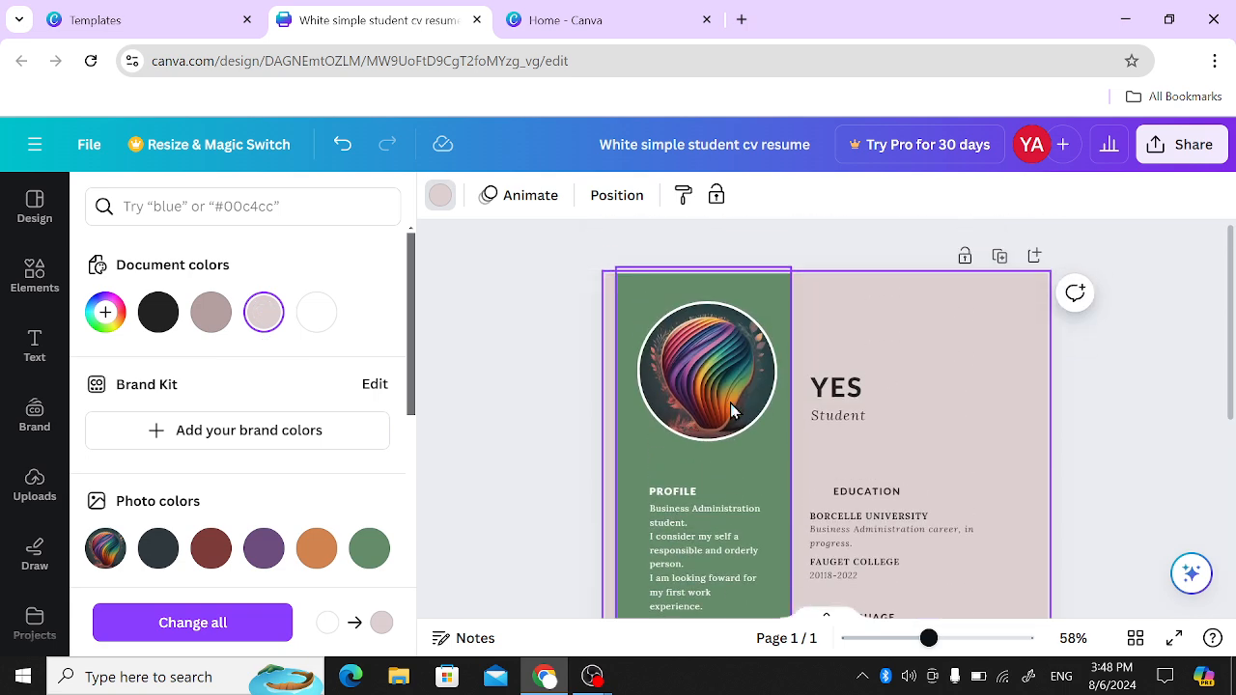
- Search the elements for "horizontal lin" and place the plain line shape beneath the "Student" subtitle, starting at the sidebar's edge
{"action": "left_click", "coordinate": [899, 446]}
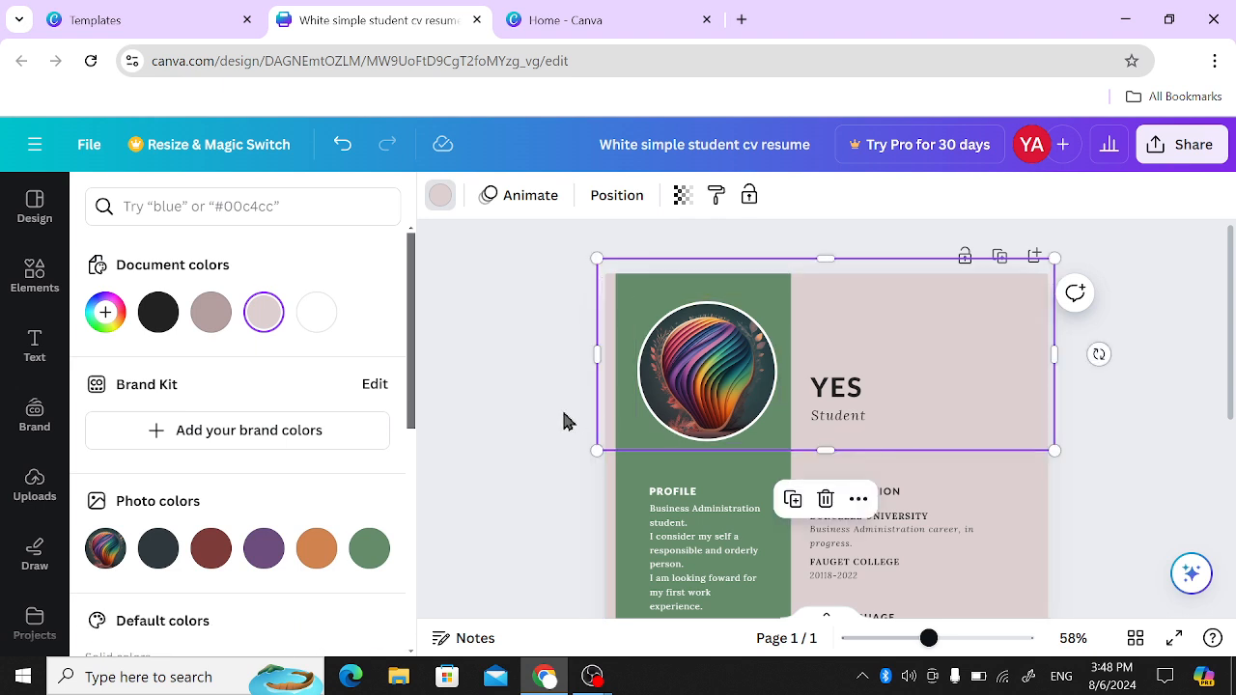
{"action": "left_click", "coordinate": [36, 274]}
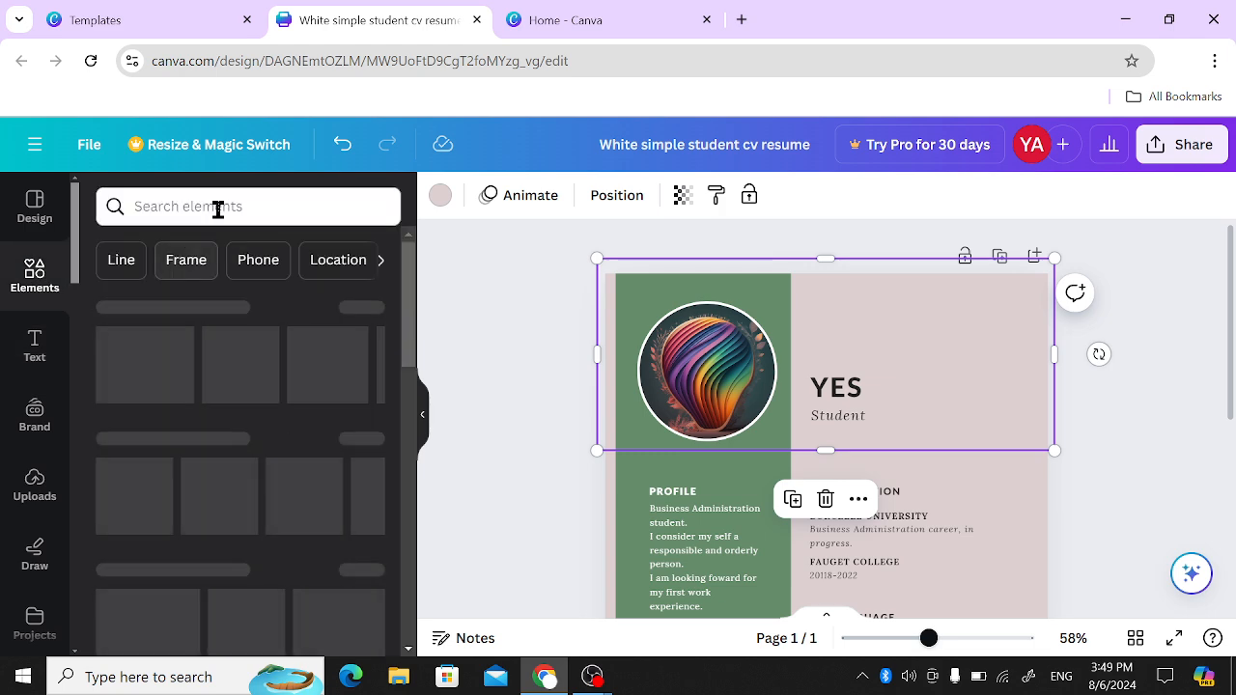
{"action": "left_click", "coordinate": [220, 206]}
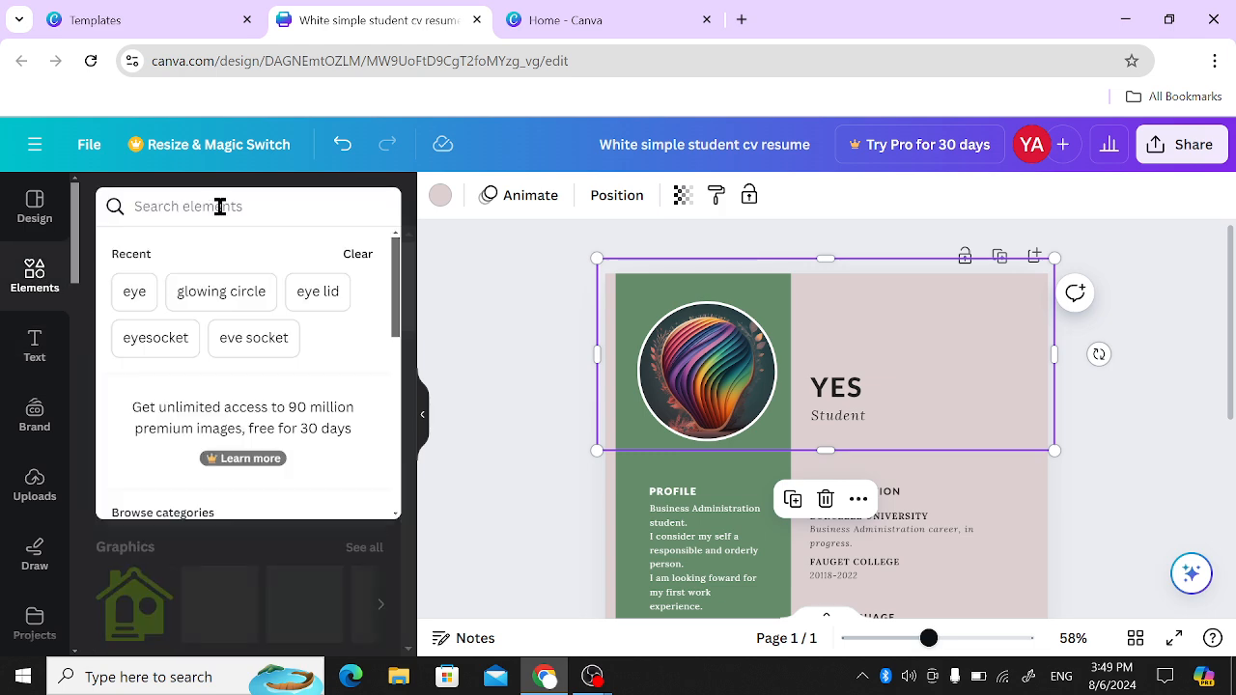
{"action": "type", "text": "horizonta"}
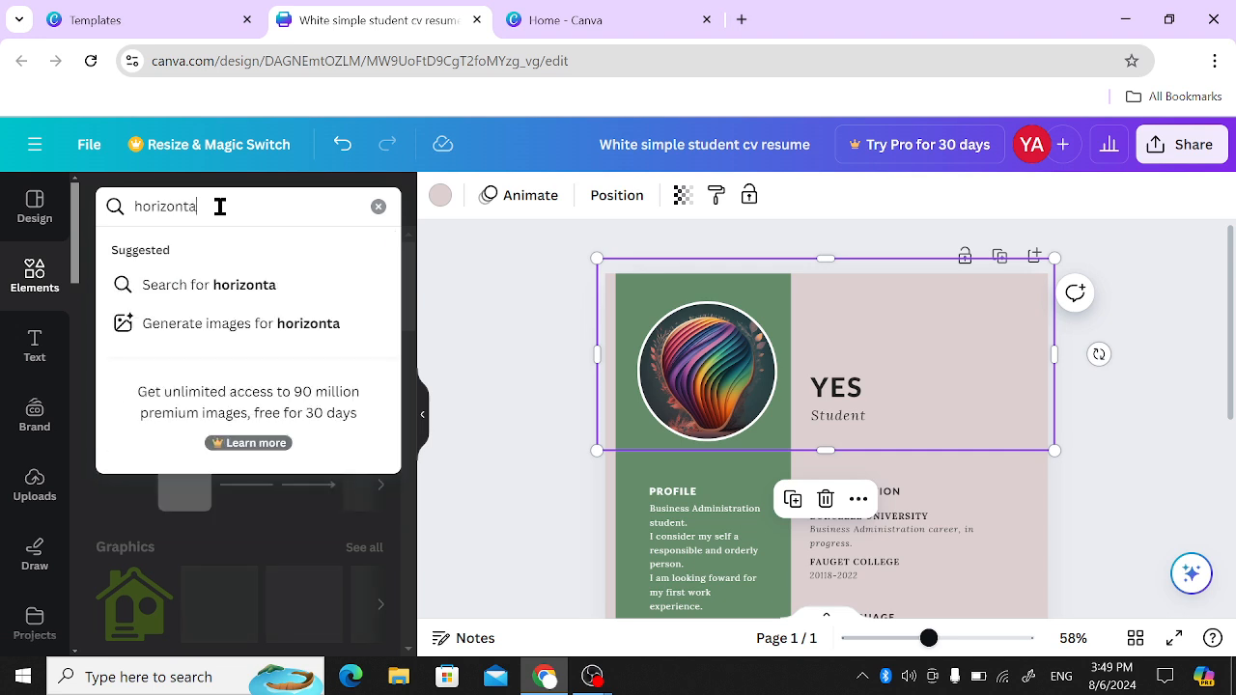
{"action": "type", "text": "l lin"}
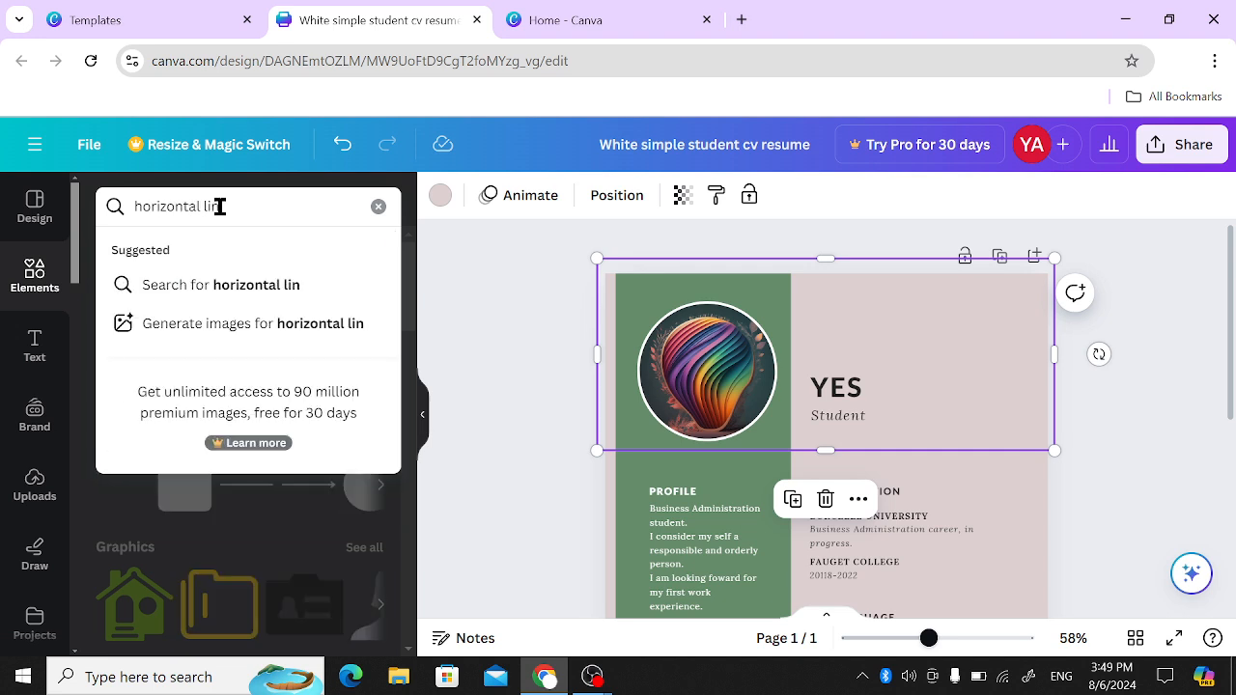
{"action": "key", "text": "Return"}
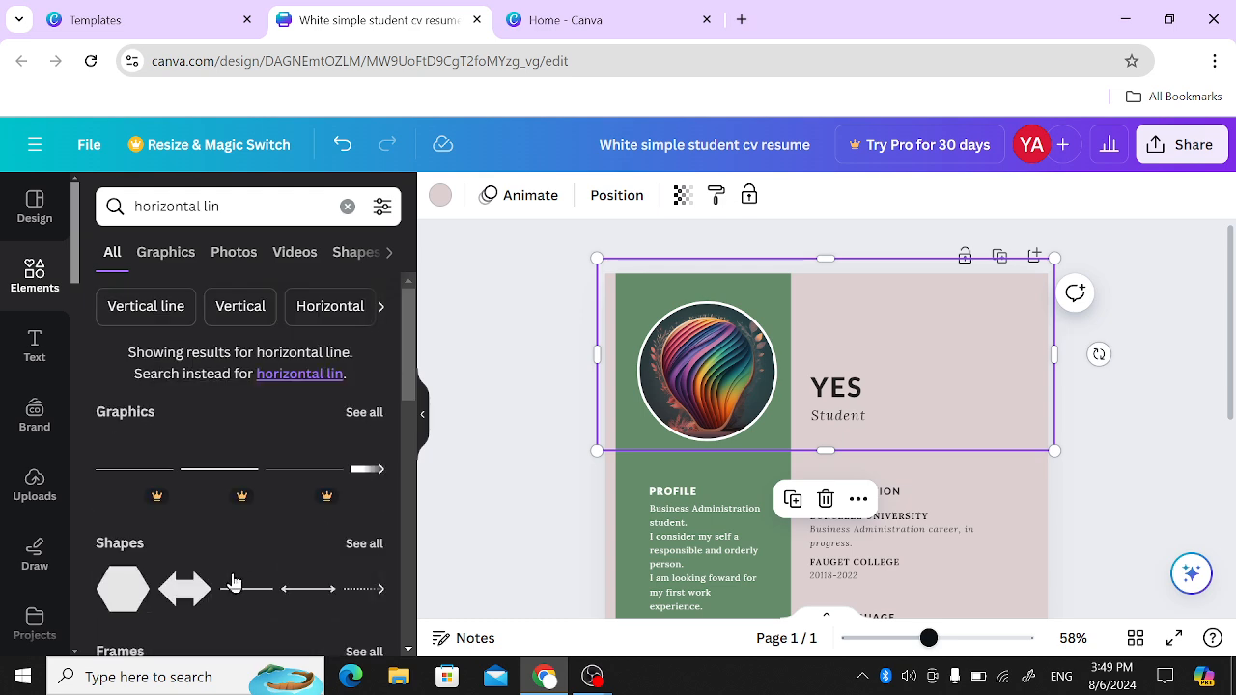
{"action": "left_click_drag", "start_coordinate": [232, 582], "coordinate": [825, 587]}
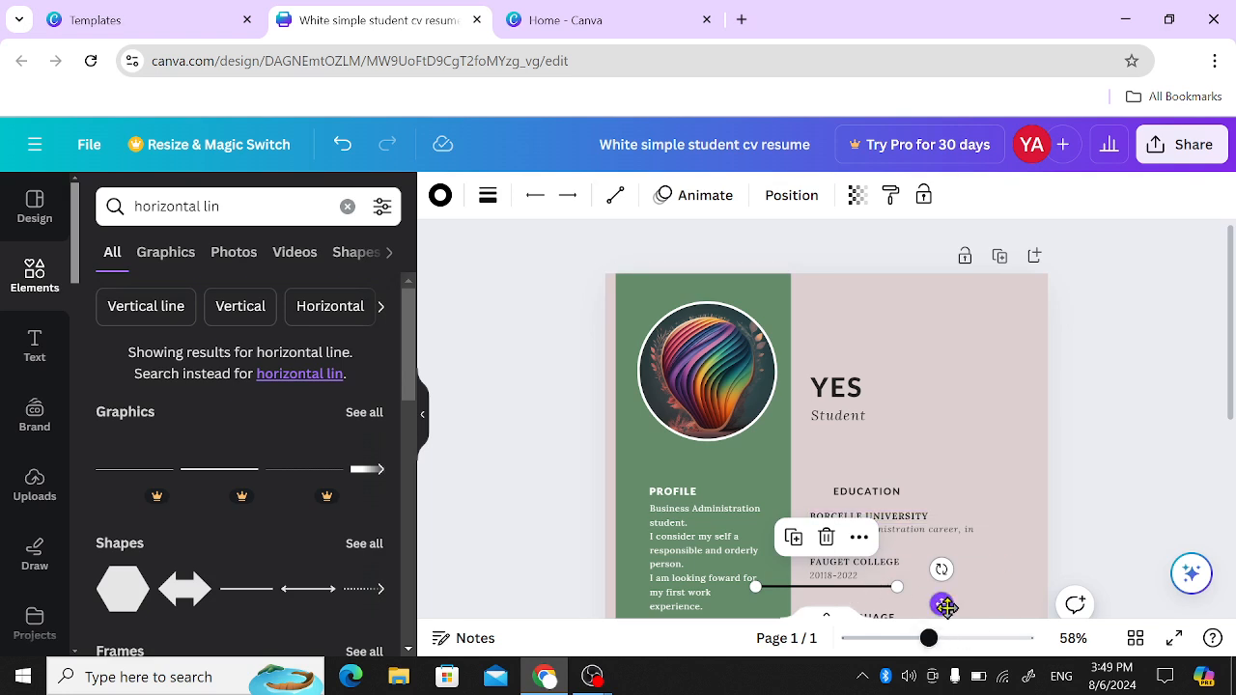
{"action": "left_click_drag", "start_coordinate": [945, 606], "coordinate": [982, 459]}
{"action": "left_click", "coordinate": [757, 461]}
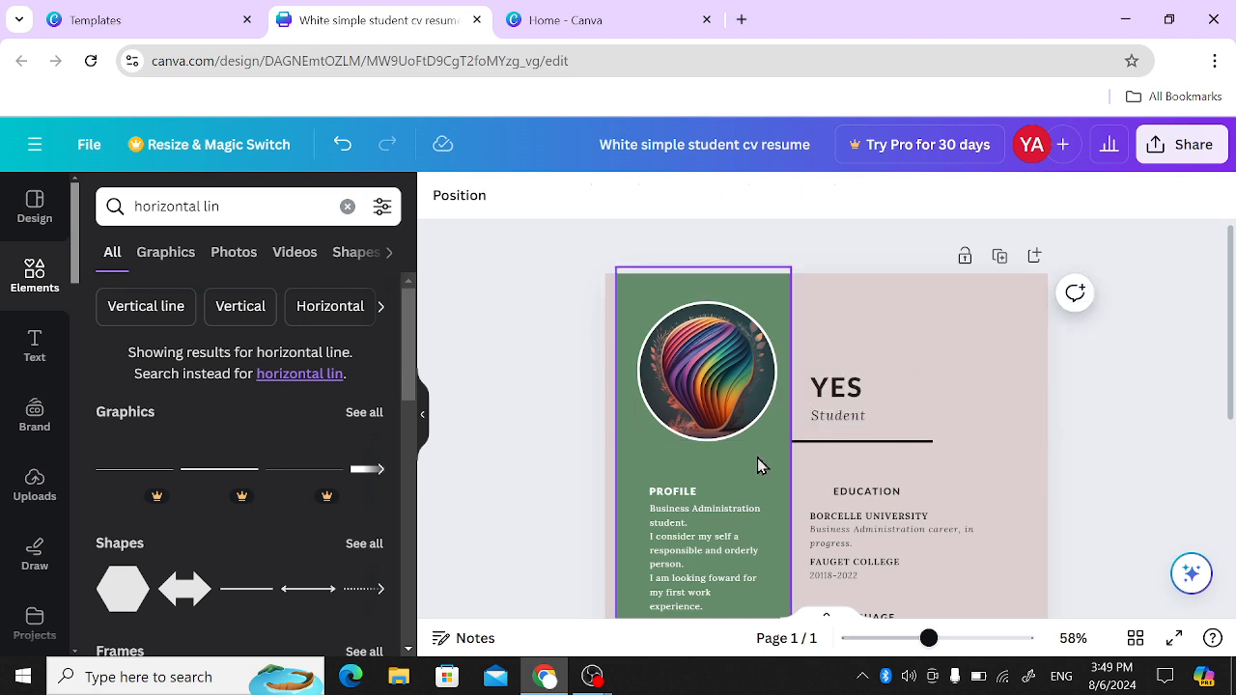
- Search the elements for "whatsapp icon" and narrow the results to graphics
{"action": "scroll", "coordinate": [757, 462], "scroll_direction": "down", "scroll_amount": 5}
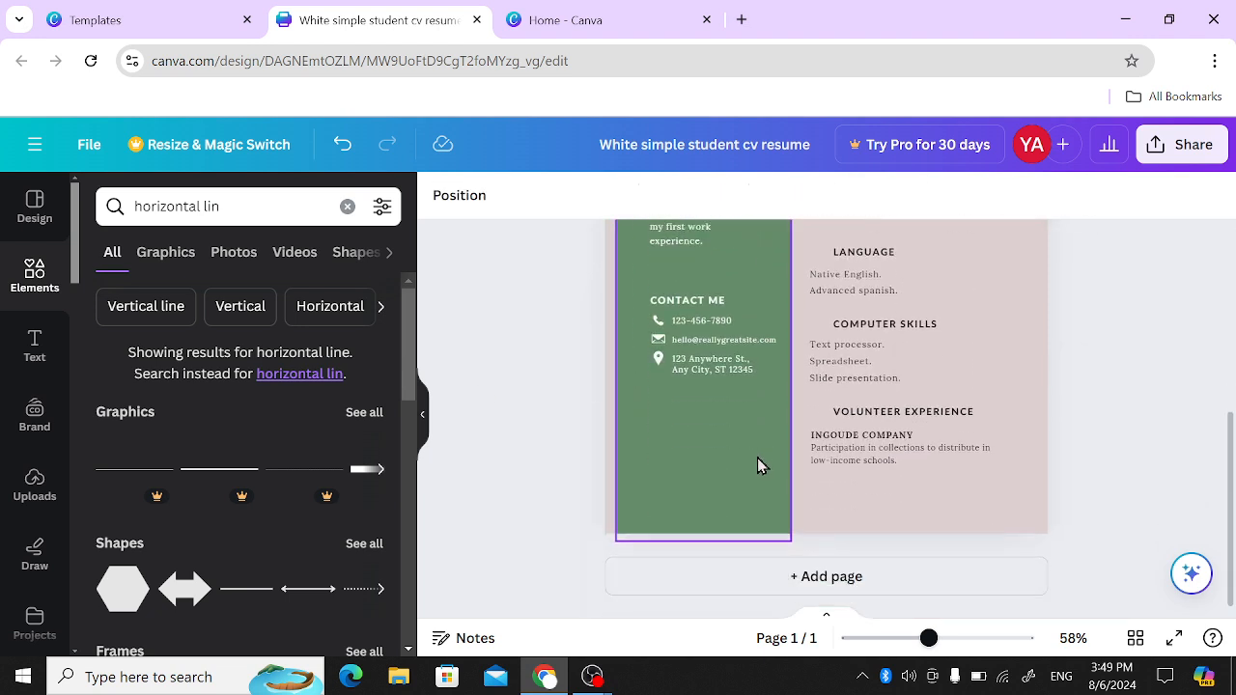
{"action": "left_click", "coordinate": [244, 206]}
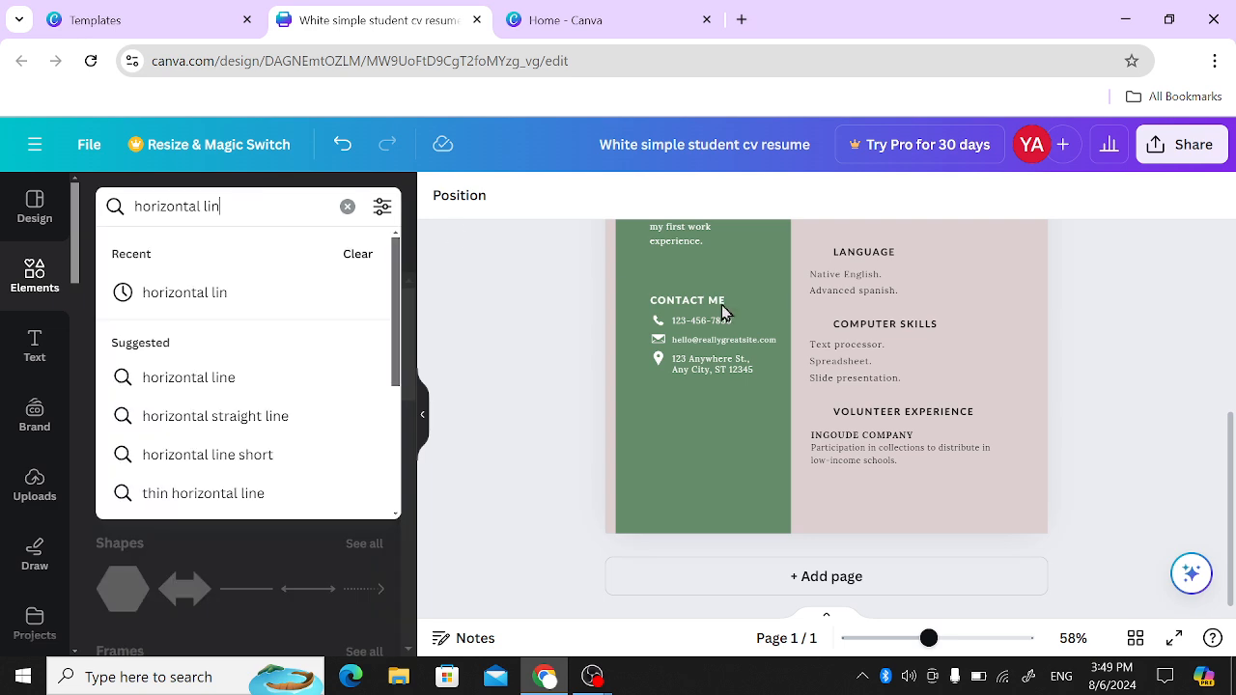
{"action": "left_click", "coordinate": [658, 342]}
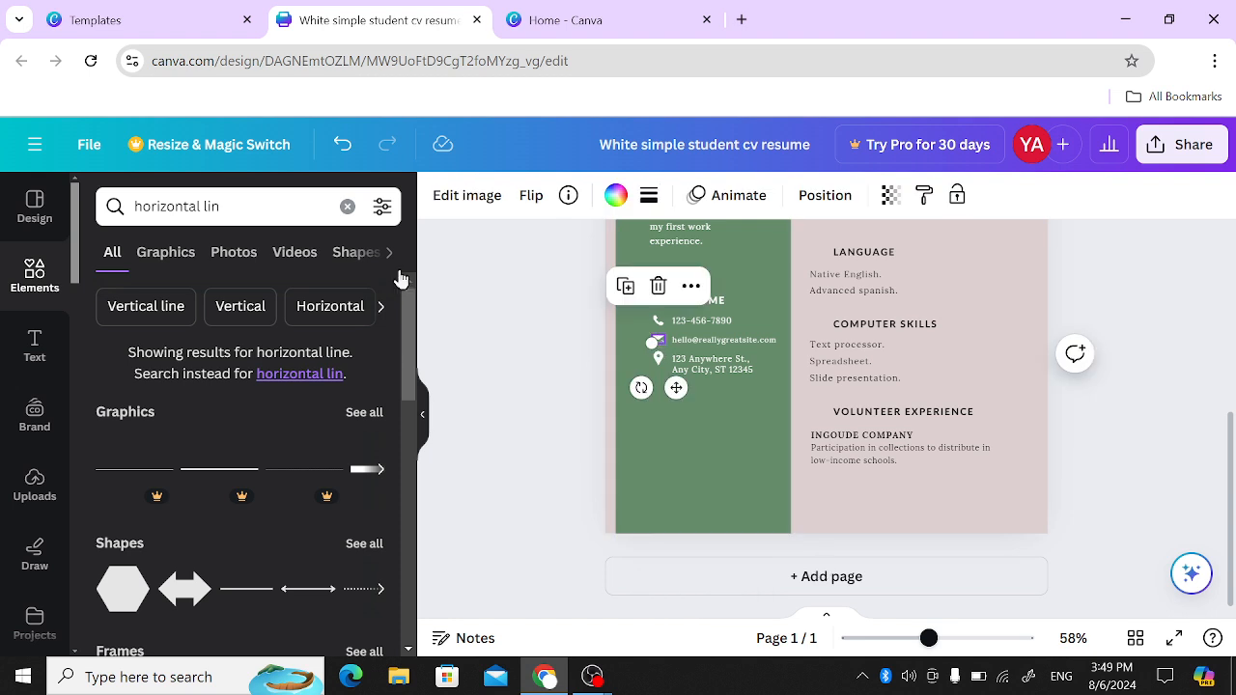
{"action": "left_click", "coordinate": [261, 205]}
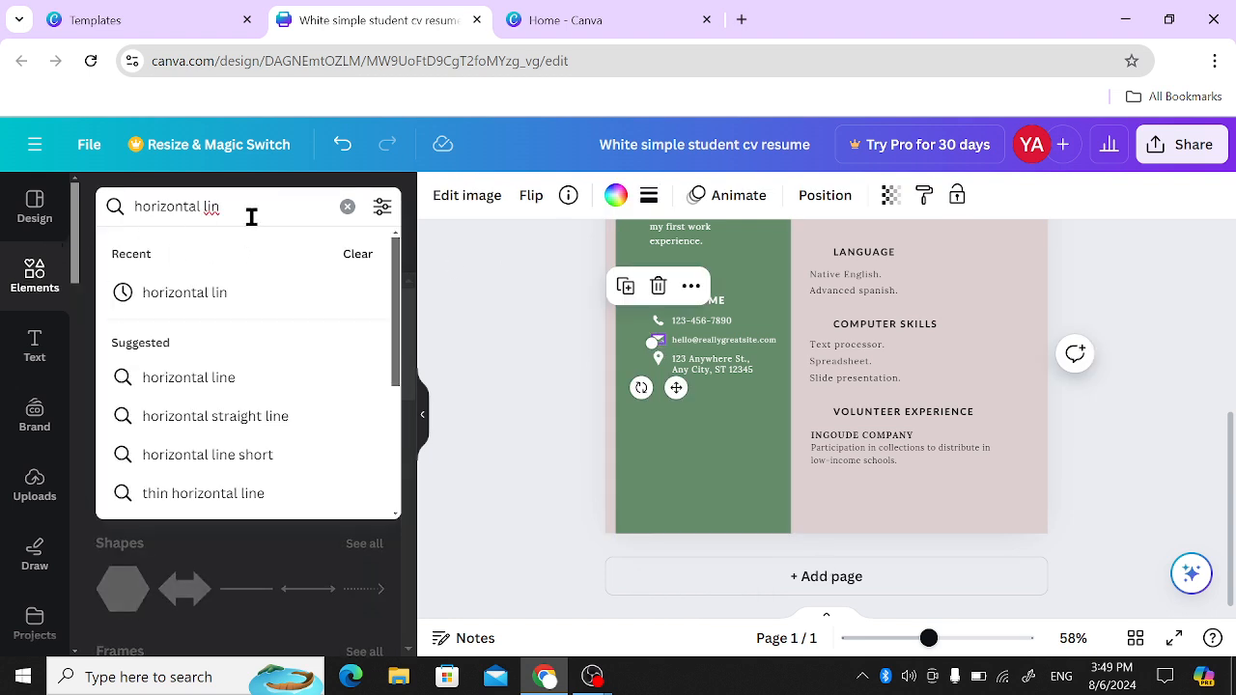
{"action": "key", "text": "BackSpace"}
{"action": "key", "text": "BackSpace"}
{"action": "key", "text": "BackSpace"}
{"action": "key", "text": "BackSpace"}
{"action": "key", "text": "BackSpace"}
{"action": "key", "text": "BackSpace"}
{"action": "key", "text": "BackSpace"}
{"action": "key", "text": "BackSpace"}
{"action": "key", "text": "BackSpace"}
{"action": "key", "text": "BackSpace"}
{"action": "key", "text": "BackSpace"}
{"action": "key", "text": "BackSpace"}
{"action": "key", "text": "BackSpace"}
{"action": "key", "text": "BackSpace"}
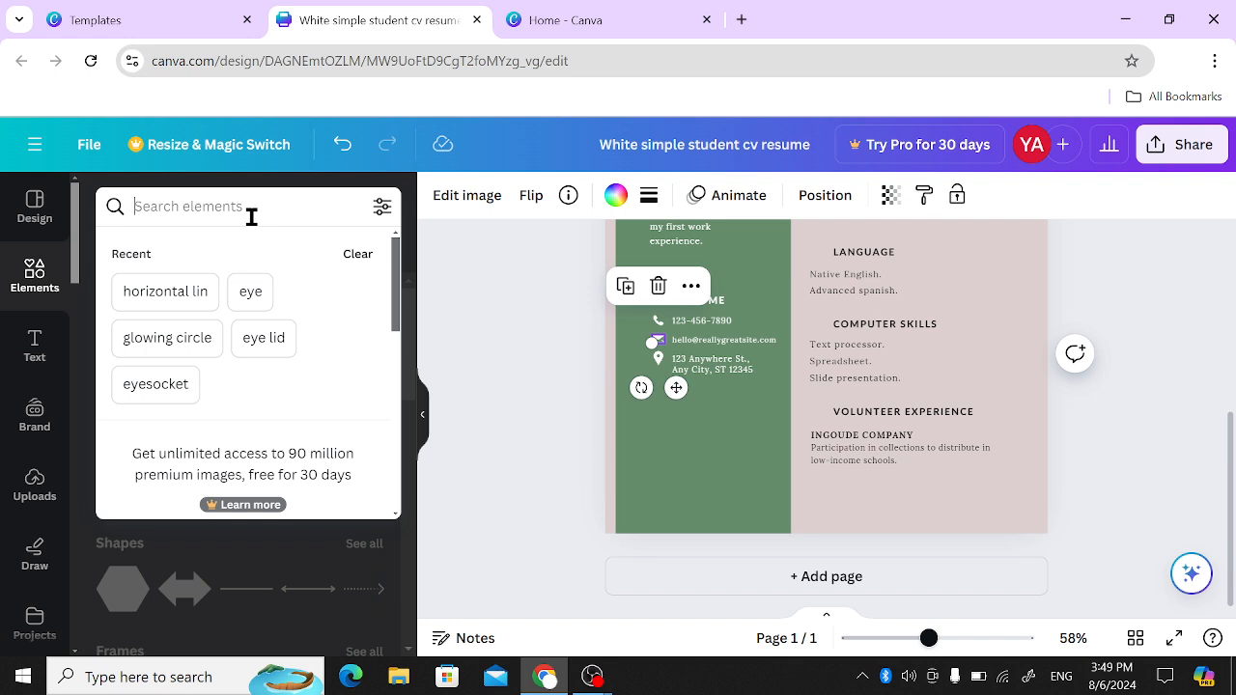
{"action": "type", "text": "whatsapp"}
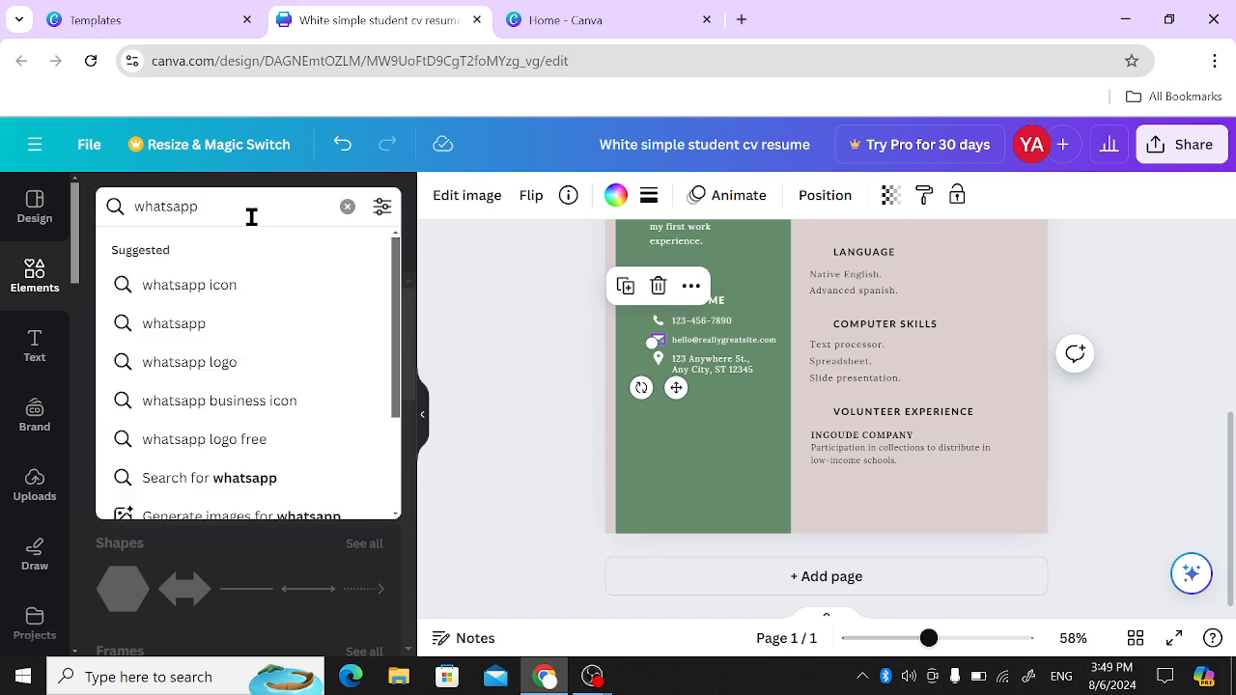
{"action": "key", "text": "Down"}
{"action": "key", "text": "Return"}
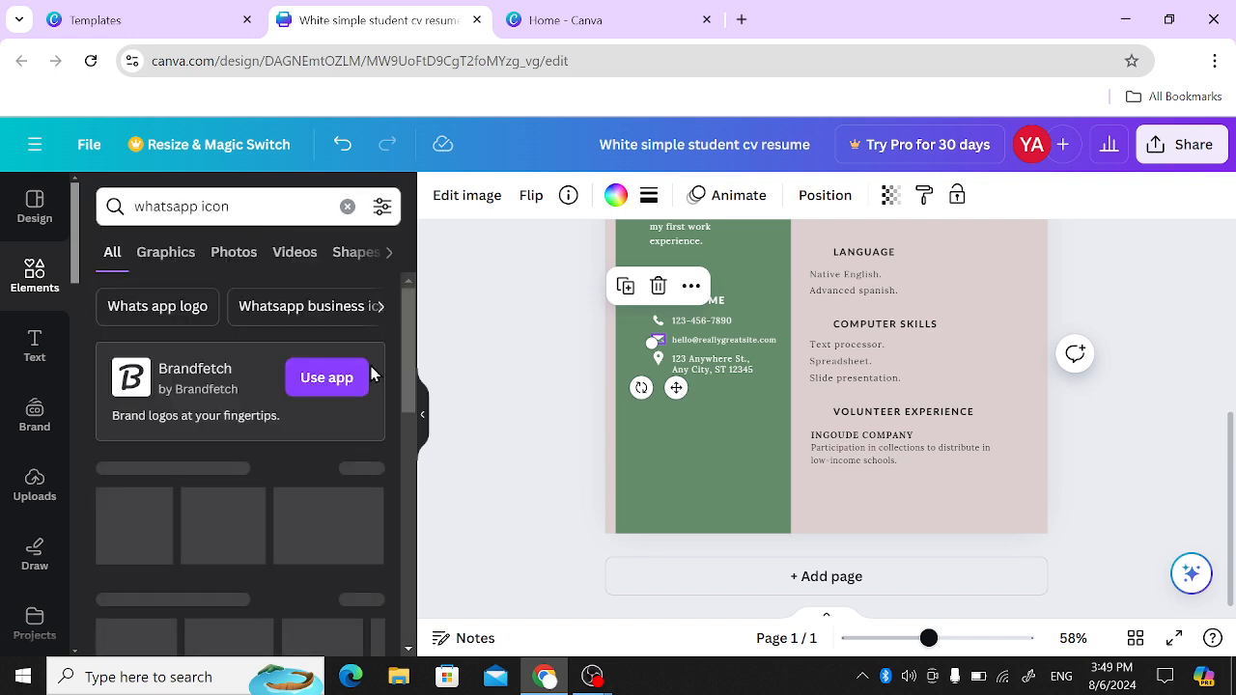
{"action": "scroll", "coordinate": [238, 391], "scroll_direction": "down", "scroll_amount": 2}
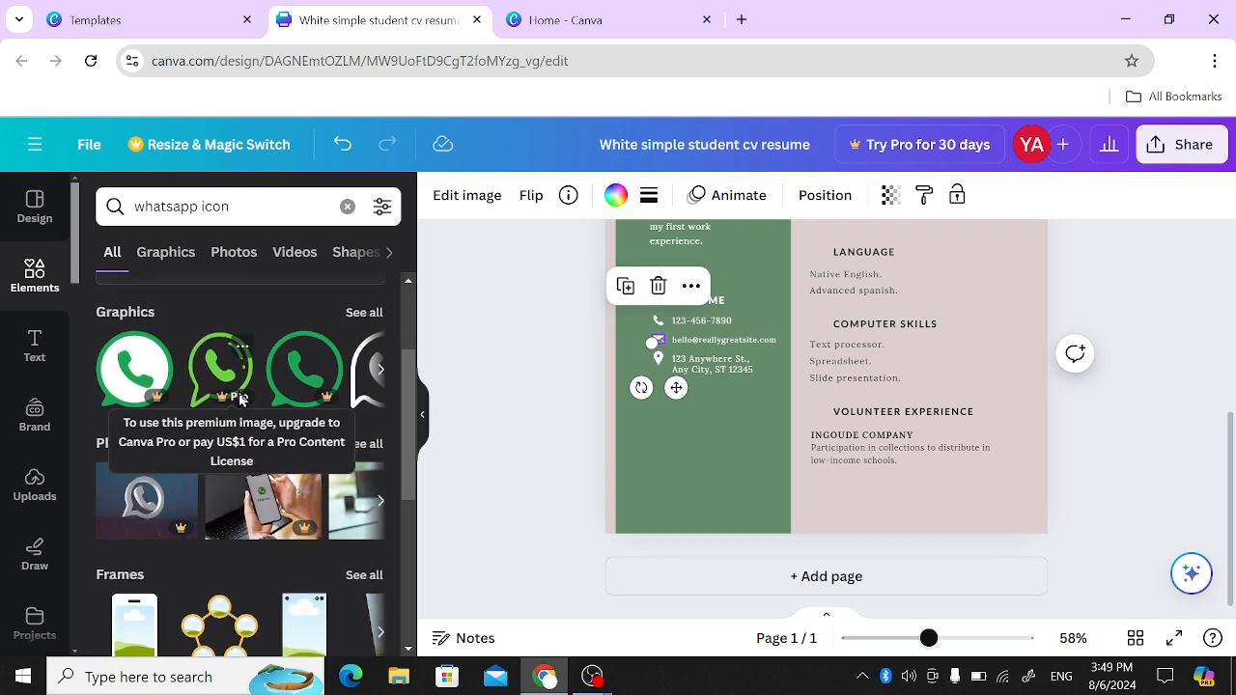
{"action": "scroll", "coordinate": [287, 386], "scroll_direction": "right", "scroll_amount": 3}
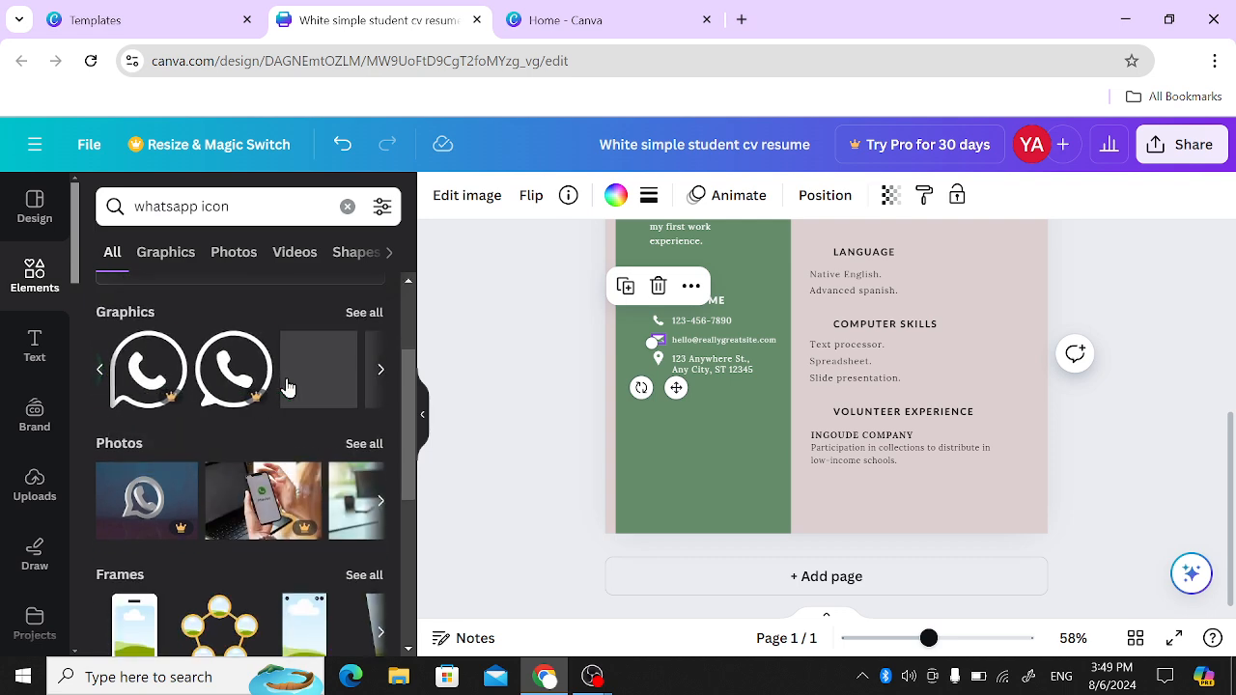
{"action": "left_click", "coordinate": [169, 260]}
- Add a free red outlined phone-bubble icon from the WhatsApp graphics results to the page
{"action": "scroll", "coordinate": [229, 495], "scroll_direction": "down", "scroll_amount": 2}
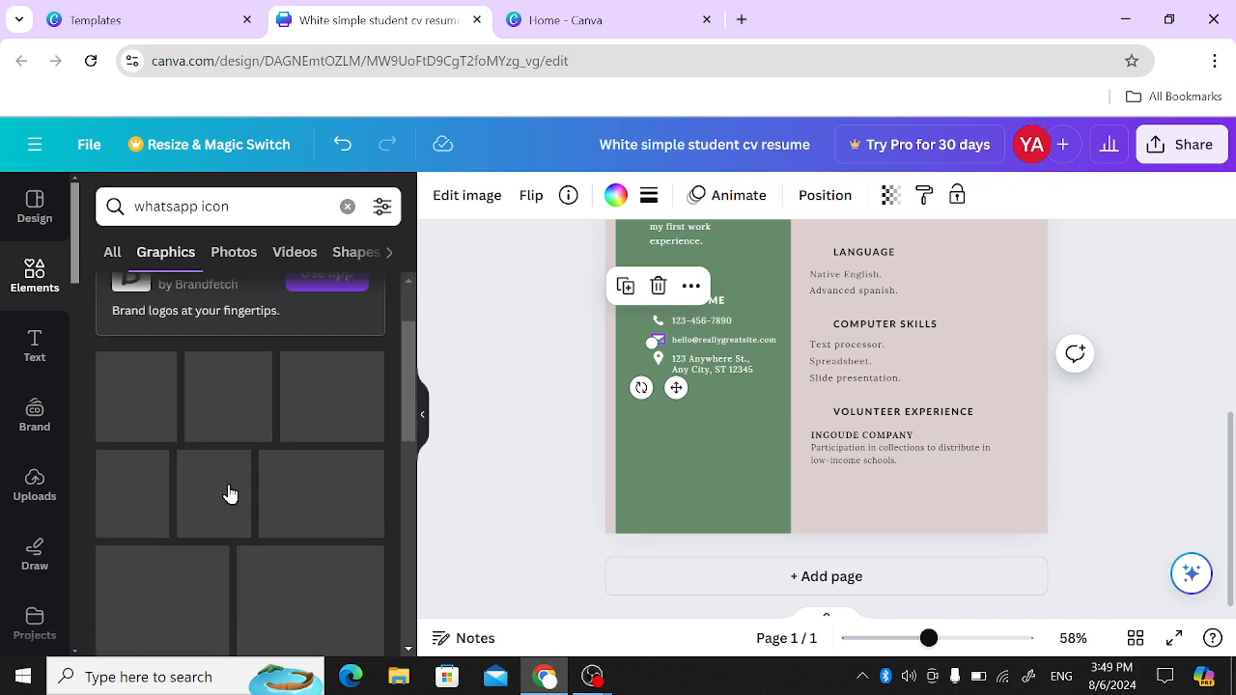
{"action": "scroll", "coordinate": [237, 565], "scroll_direction": "down", "scroll_amount": 1}
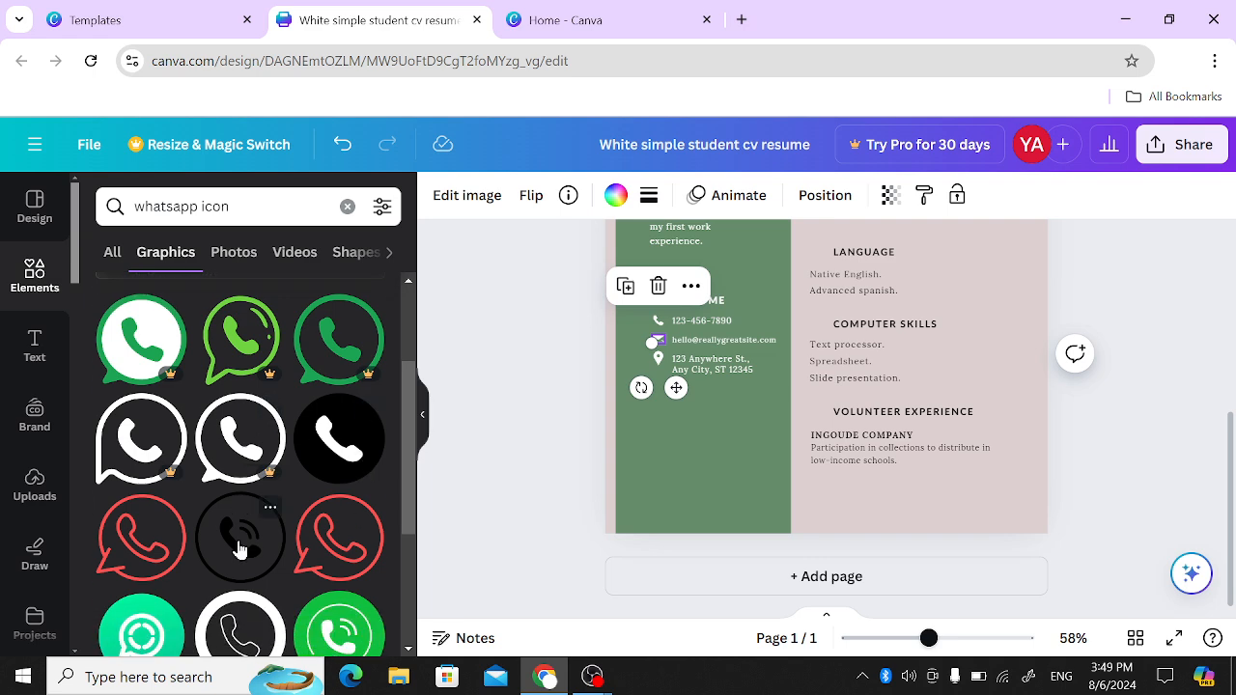
{"action": "scroll", "coordinate": [241, 549], "scroll_direction": "down", "scroll_amount": 5}
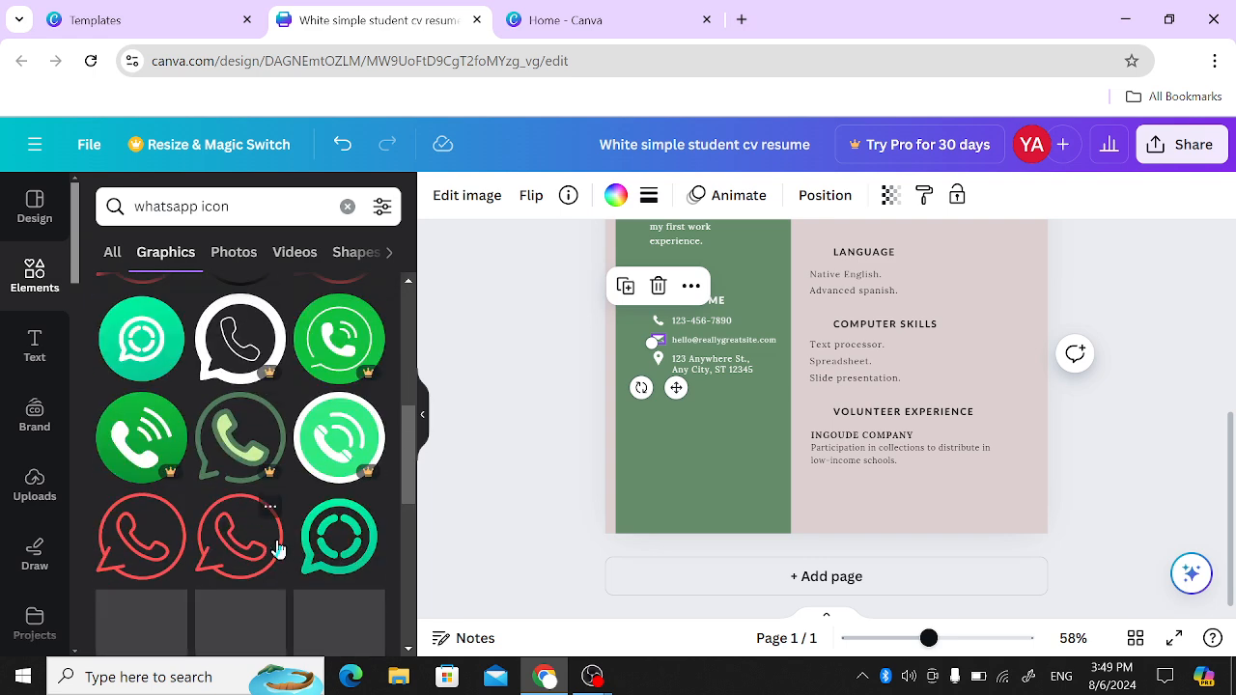
{"action": "scroll", "coordinate": [277, 549], "scroll_direction": "down", "scroll_amount": 4}
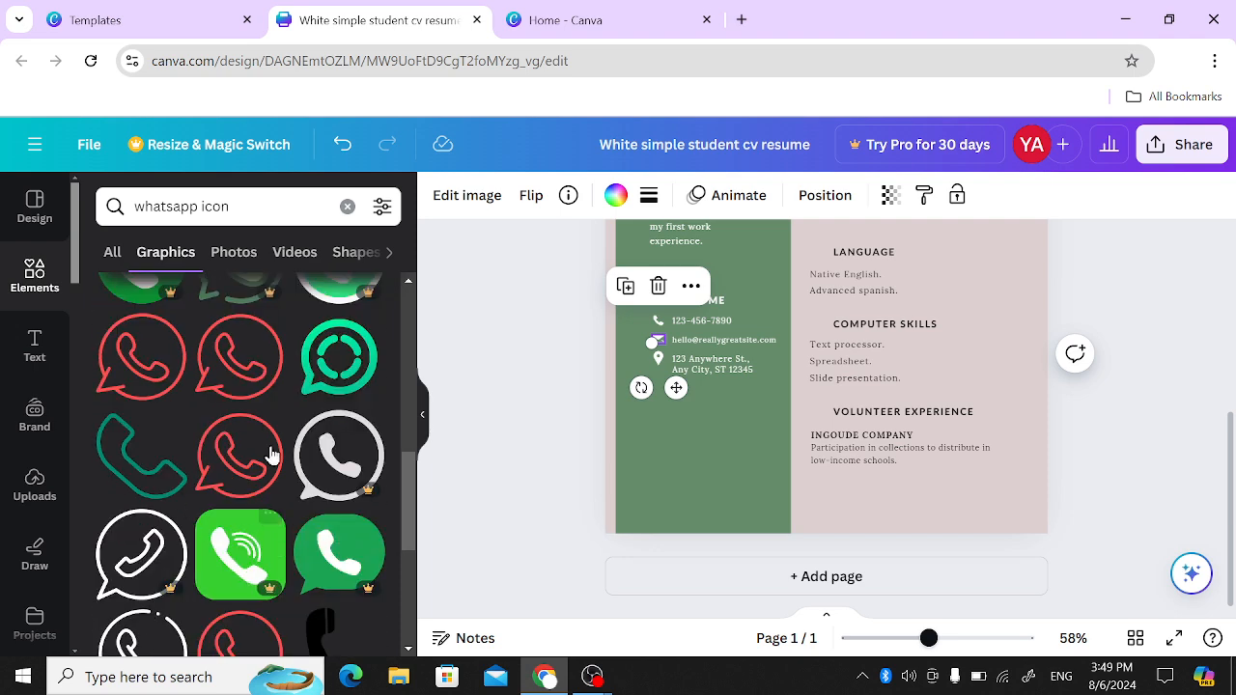
{"action": "scroll", "coordinate": [335, 451], "scroll_direction": "down", "scroll_amount": 1}
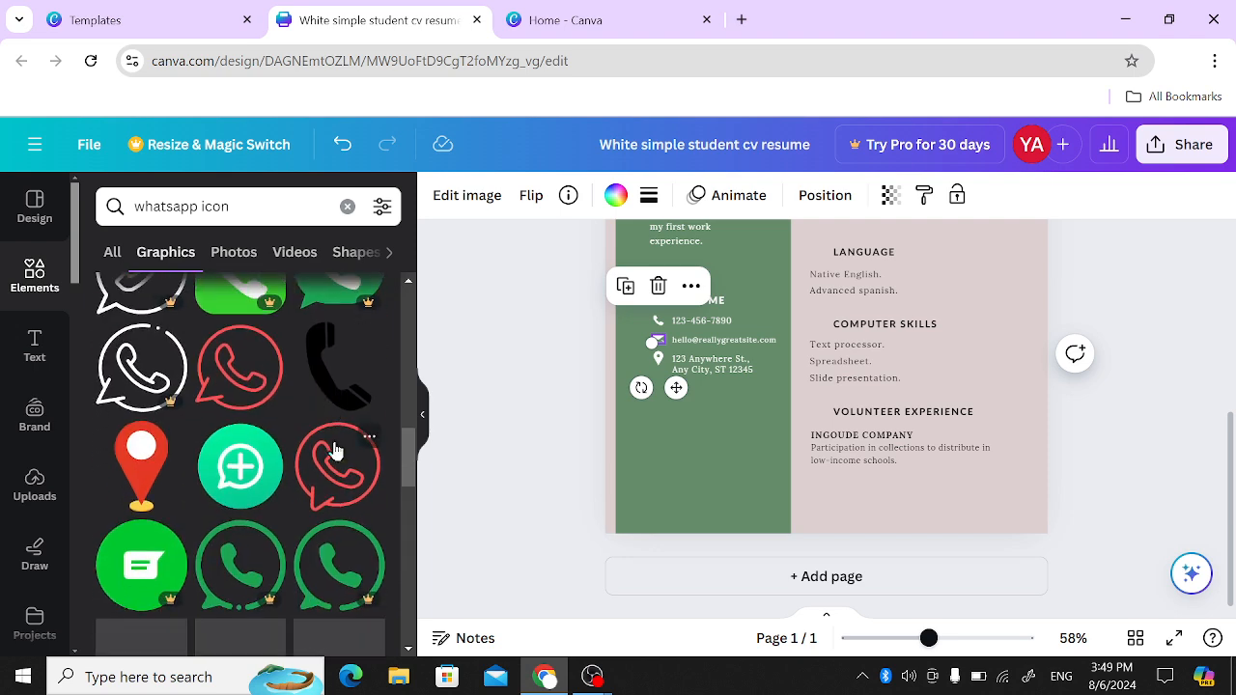
{"action": "scroll", "coordinate": [223, 479], "scroll_direction": "down", "scroll_amount": 3}
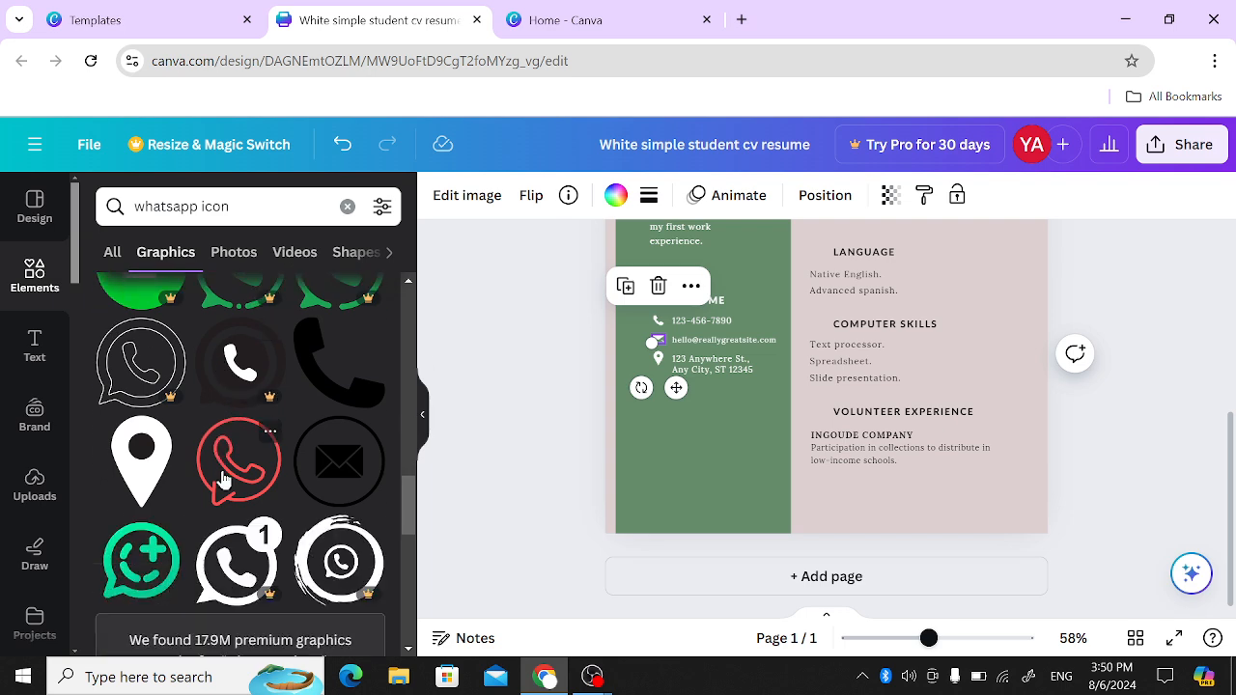
{"action": "left_click", "coordinate": [234, 475]}
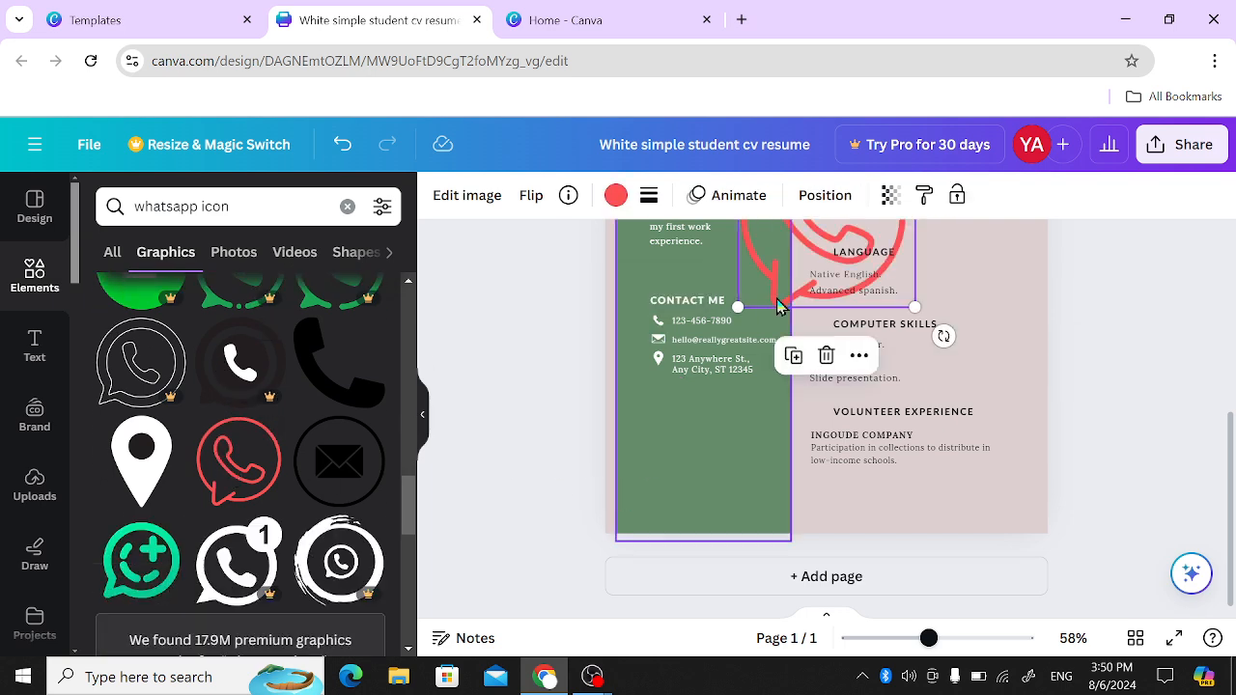
- Shrink the red WhatsApp icon to contact-icon size and place it below the location pin under CONTACT ME
{"action": "left_click_drag", "start_coordinate": [783, 276], "coordinate": [676, 459]}
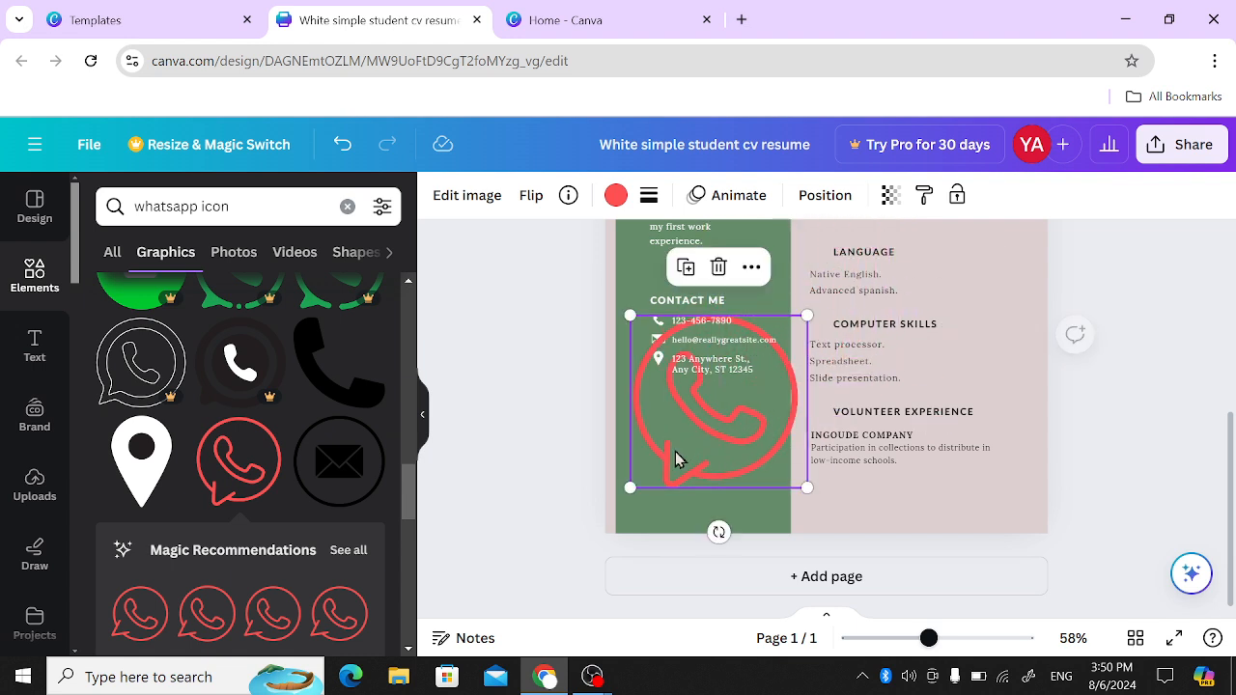
{"action": "left_click_drag", "start_coordinate": [629, 316], "coordinate": [658, 390]}
{"action": "left_click", "coordinate": [565, 414]}
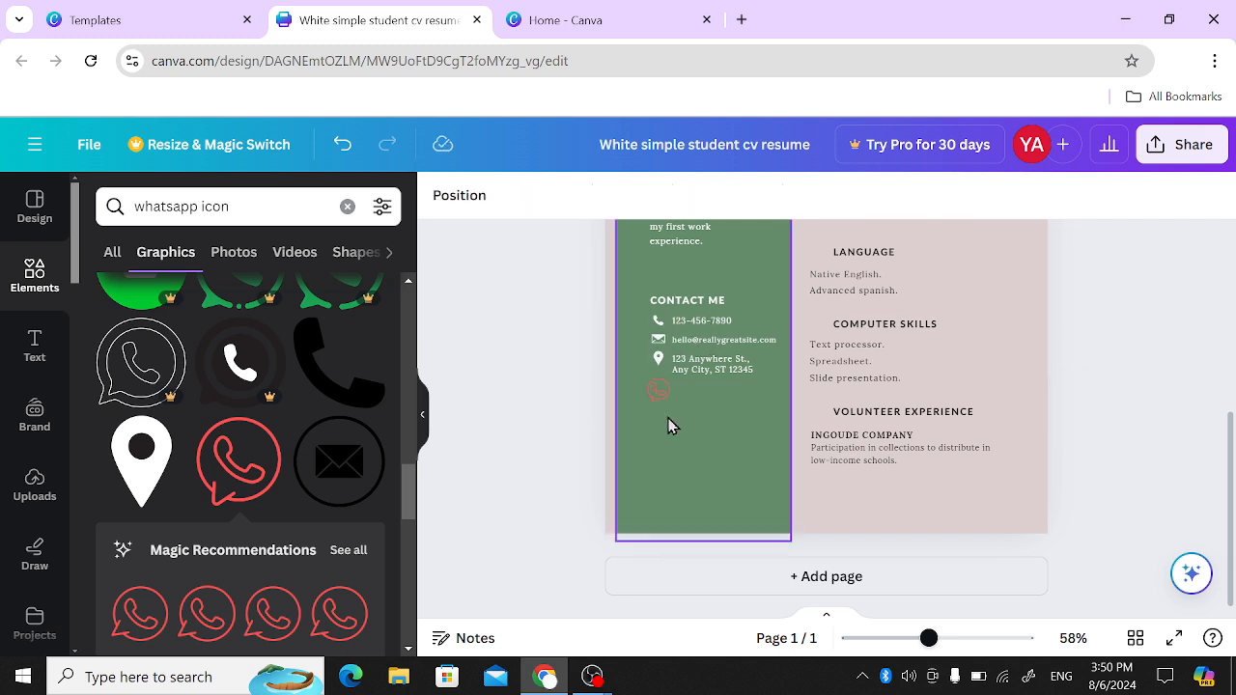
{"action": "left_click", "coordinate": [656, 396]}
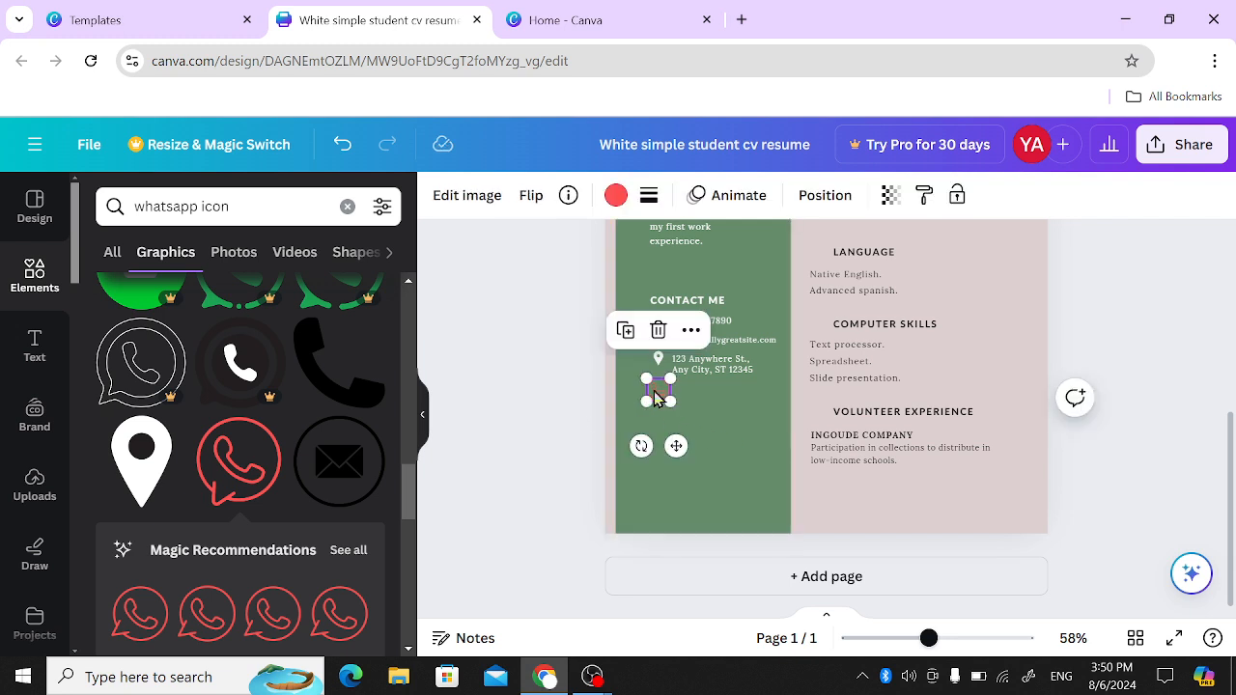
{"action": "left_click", "coordinate": [522, 399]}
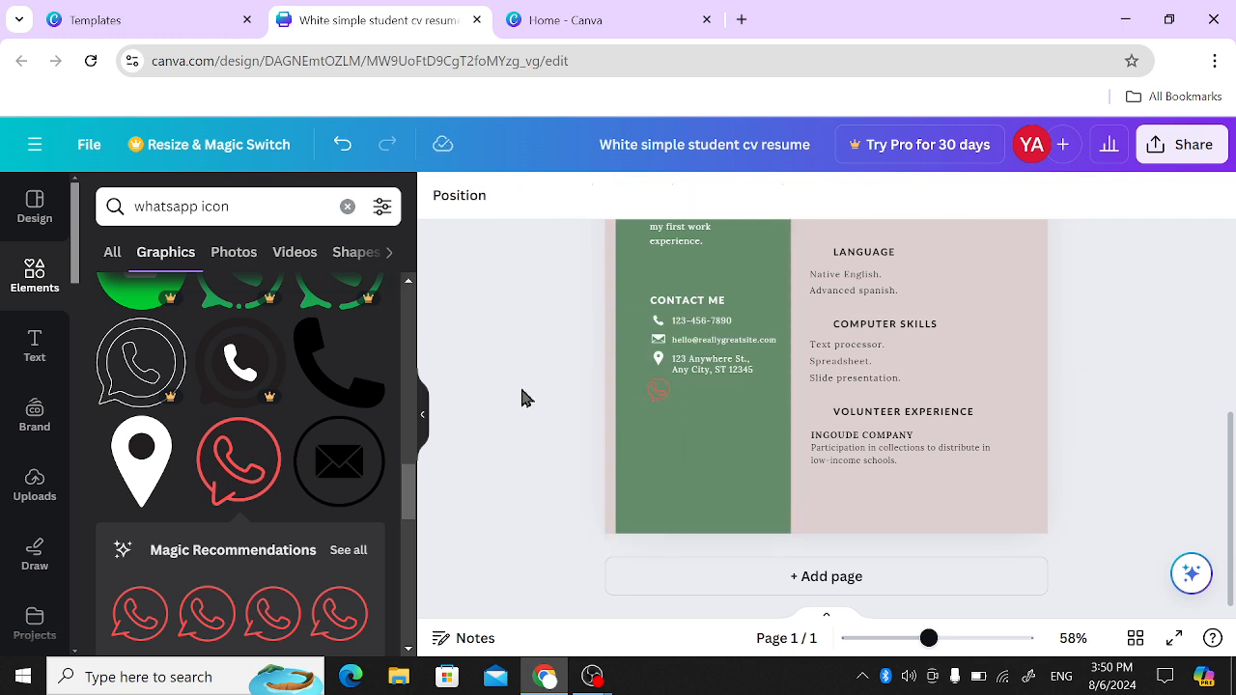
- Add a text box to the page and replace its placeholder with the sample text "hoefeadf;asfadj"
{"action": "left_click", "coordinate": [37, 355]}
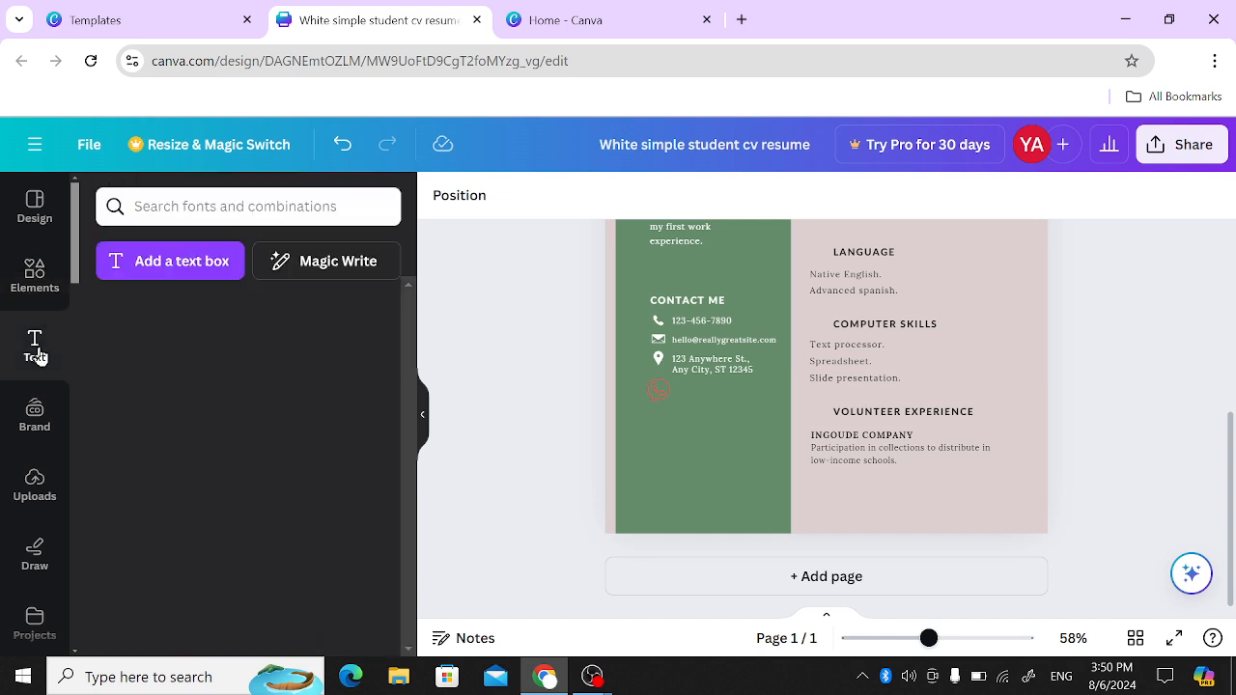
{"action": "left_click", "coordinate": [160, 269]}
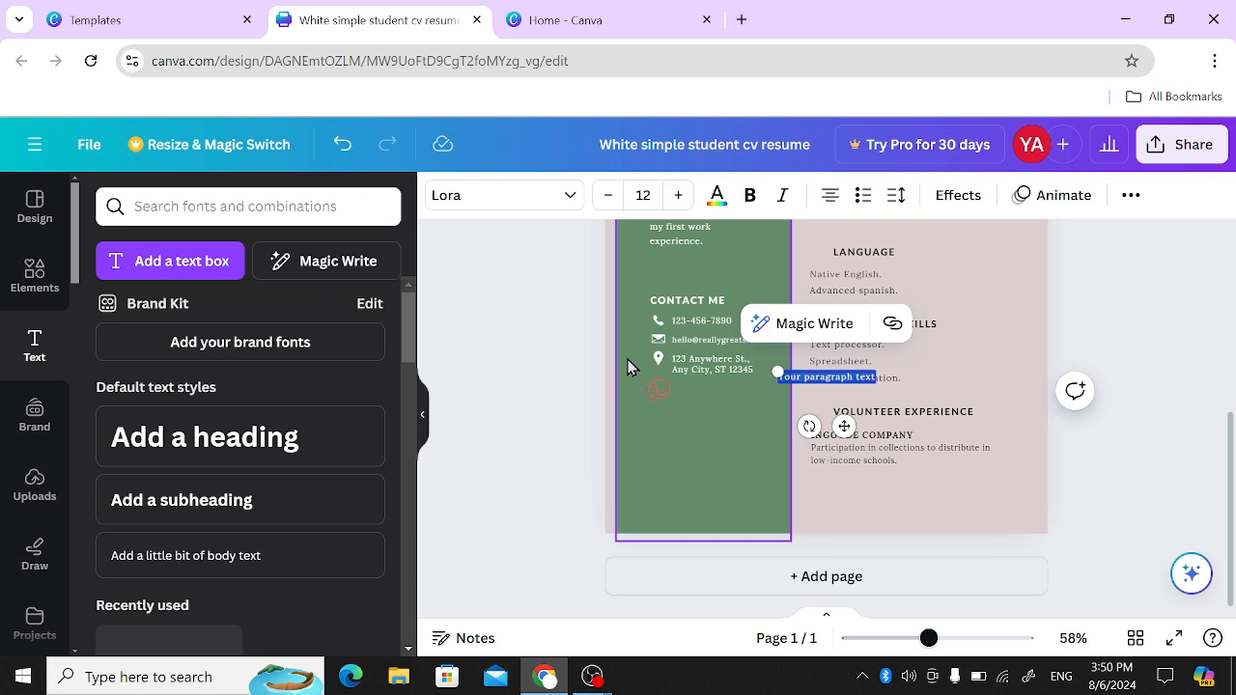
{"action": "key", "text": "BackSpace"}
{"action": "type", "text": "joesmit"}
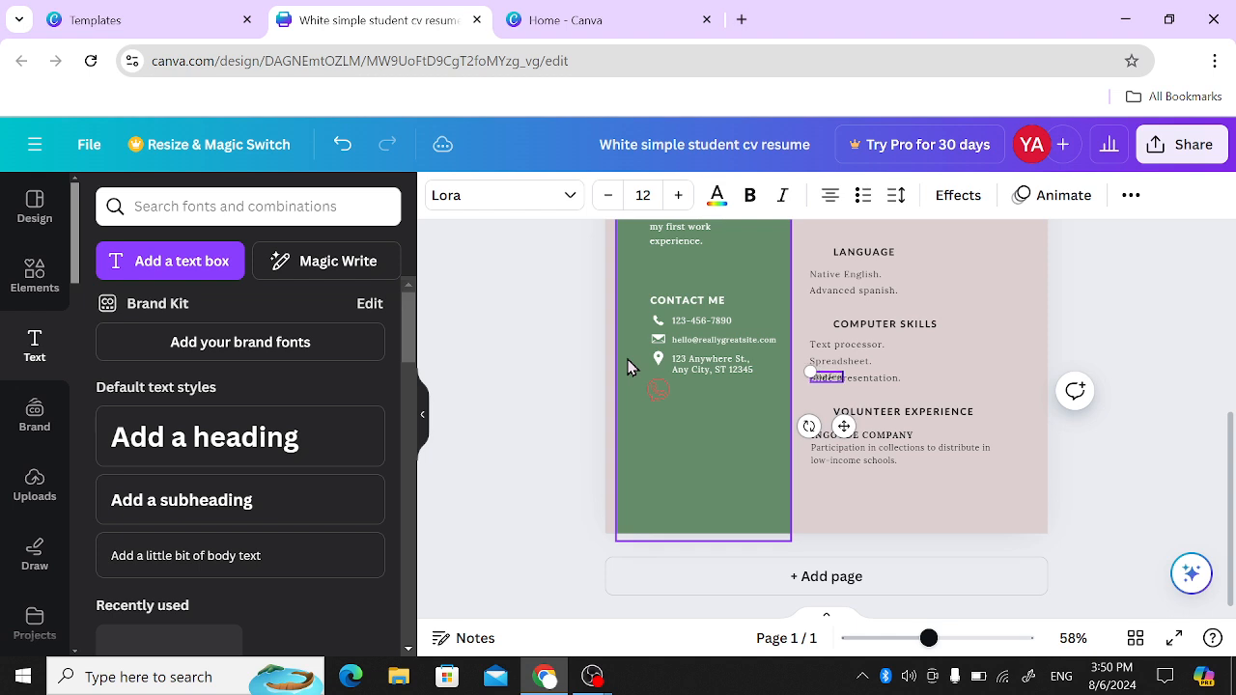
{"action": "type", "text": "h@example"}
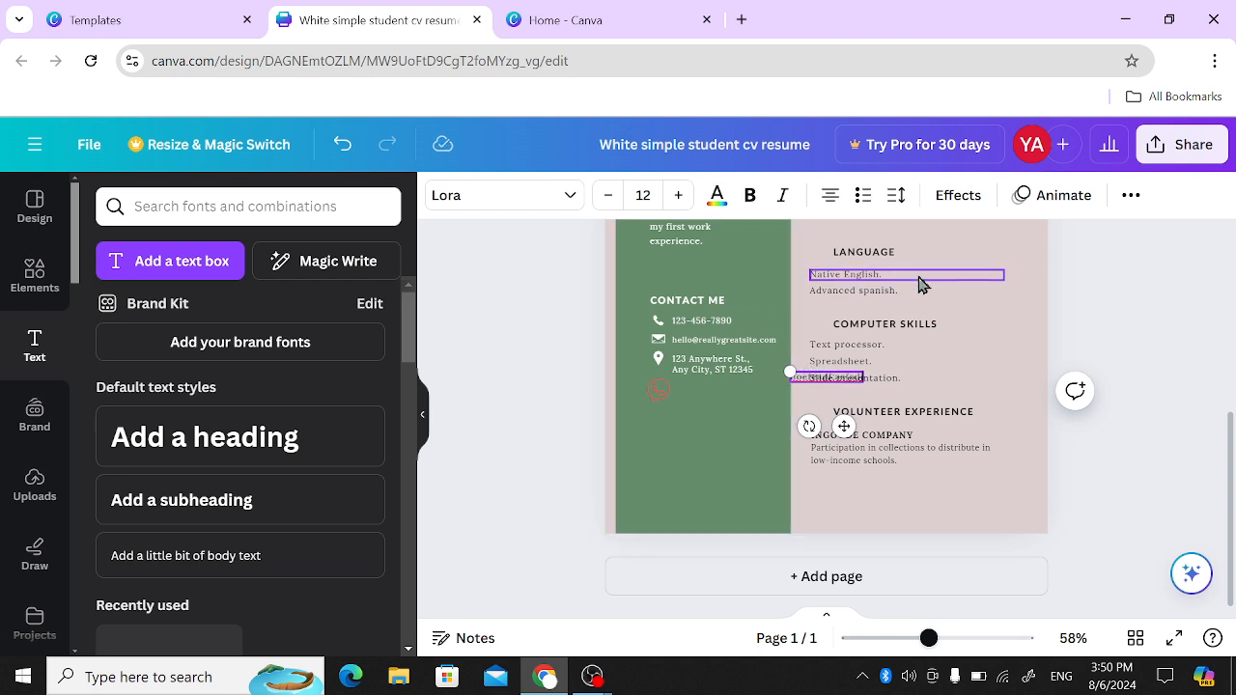
- Increase the font size of all the text in the new text box to 28
{"action": "key", "text": "ctrl+a"}
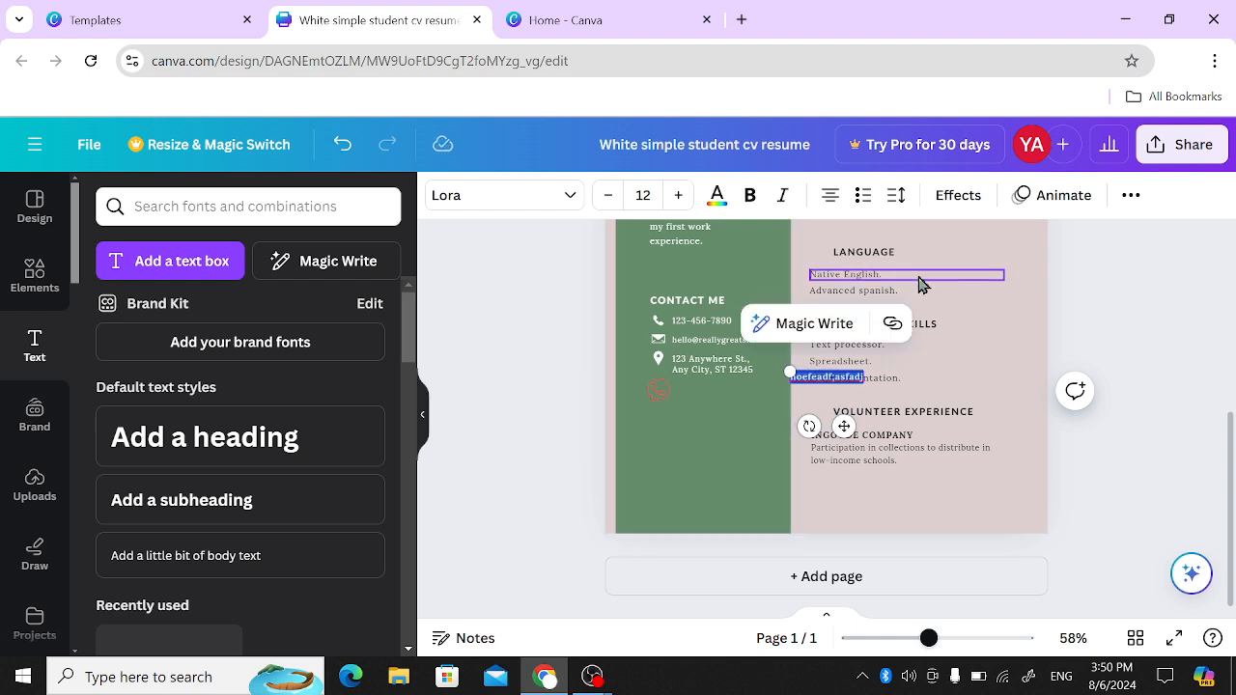
{"action": "left_click", "coordinate": [678, 197]}
{"action": "left_click", "coordinate": [679, 197]}
{"action": "left_click", "coordinate": [679, 197]}
{"action": "left_click", "coordinate": [679, 197]}
{"action": "left_click", "coordinate": [679, 197]}
{"action": "left_click", "coordinate": [678, 197]}
{"action": "left_click", "coordinate": [679, 197]}
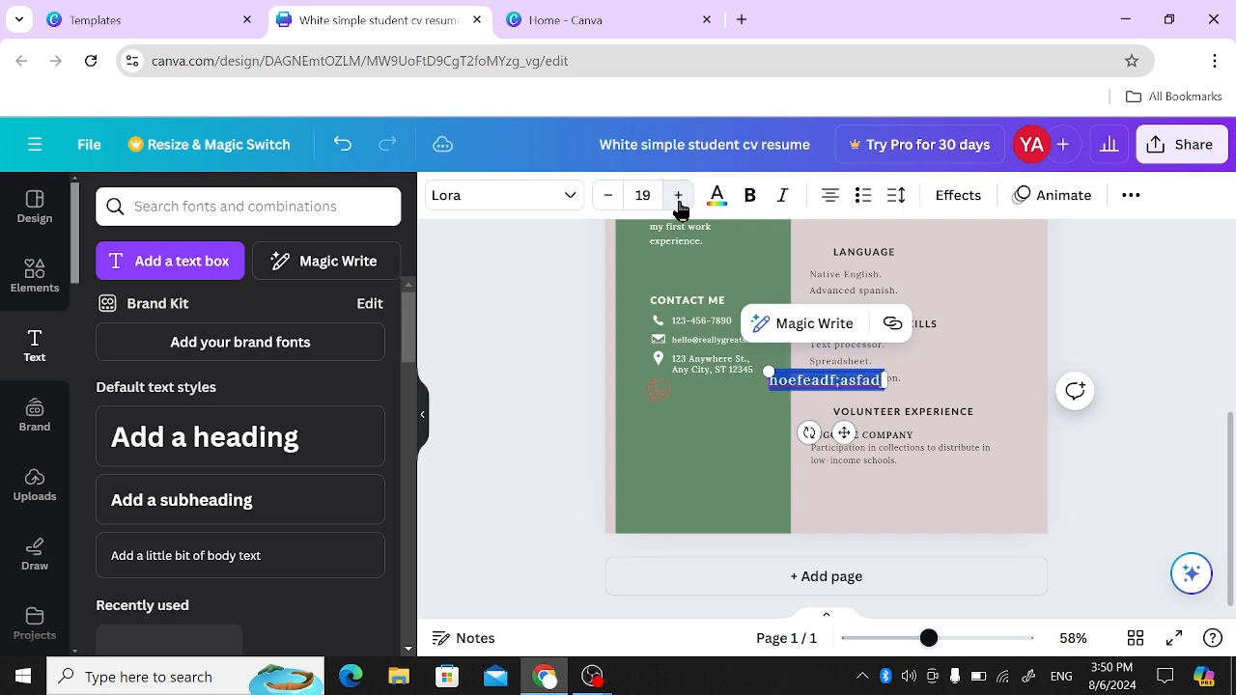
{"action": "double_click", "coordinate": [679, 197]}
{"action": "double_click", "coordinate": [679, 197]}
{"action": "double_click", "coordinate": [679, 197]}
{"action": "double_click", "coordinate": [679, 197]}
{"action": "left_click", "coordinate": [679, 197]}
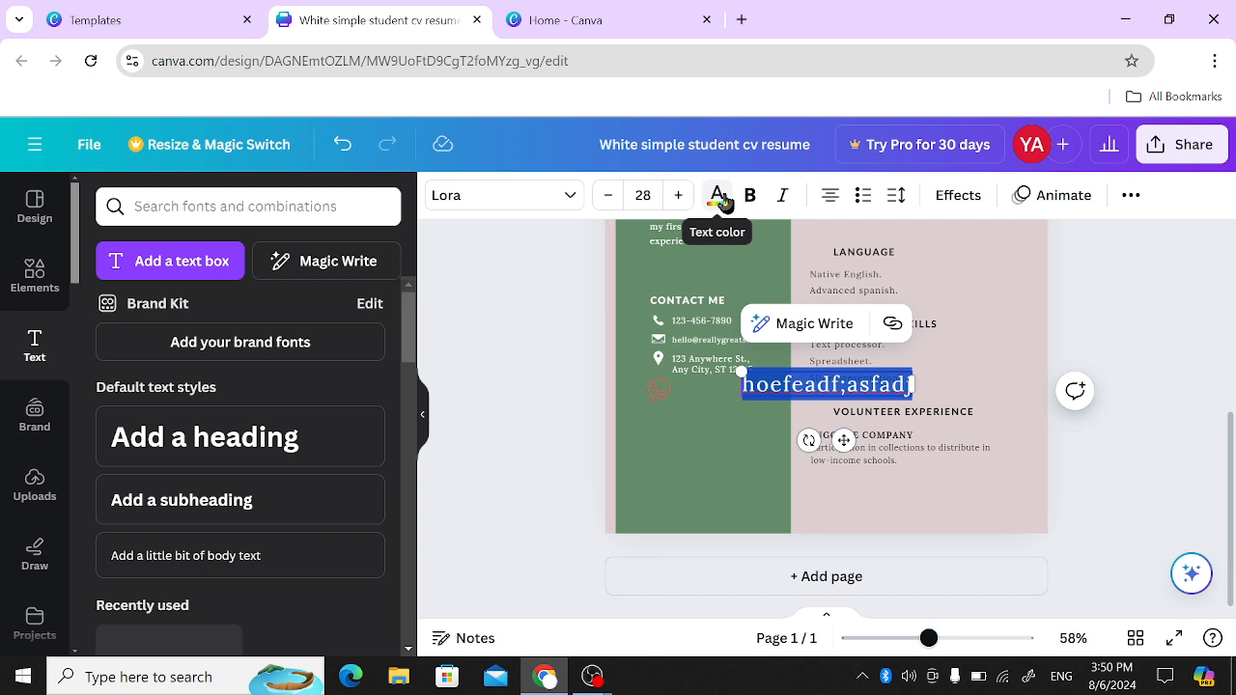
- Recolour the new sample text with the sidebar's green from the document colours
{"action": "left_click", "coordinate": [720, 197]}
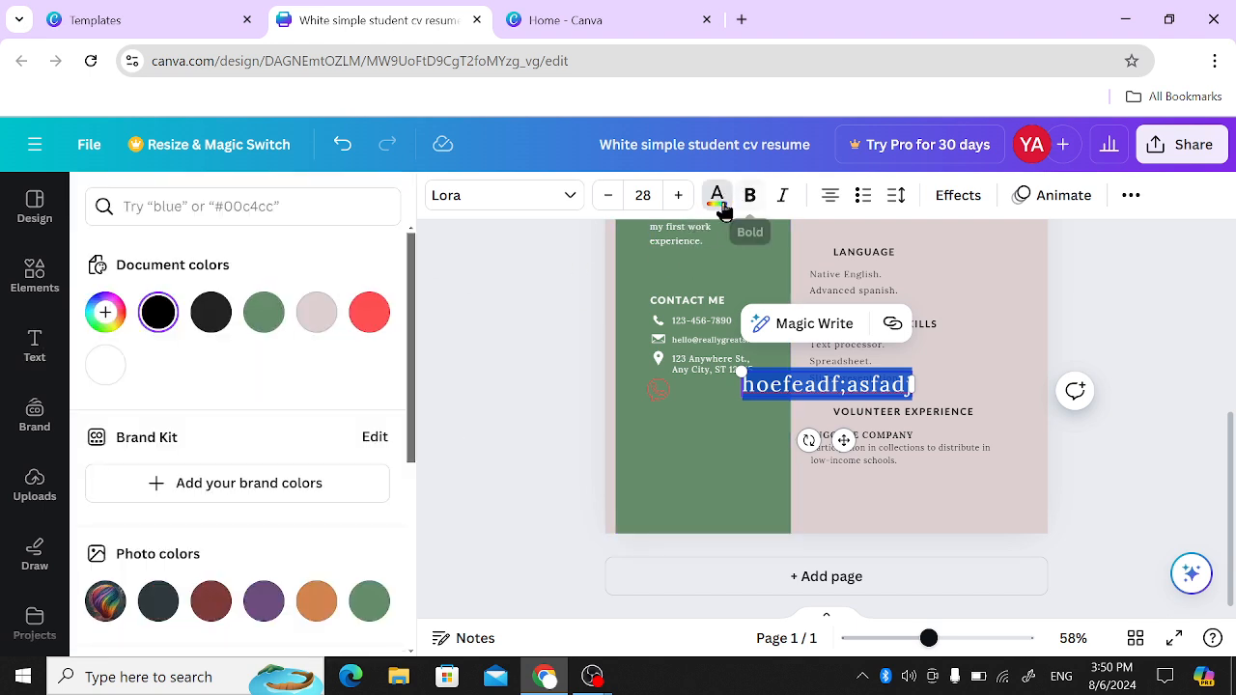
{"action": "left_click", "coordinate": [267, 318]}
{"action": "left_click", "coordinate": [496, 512]}
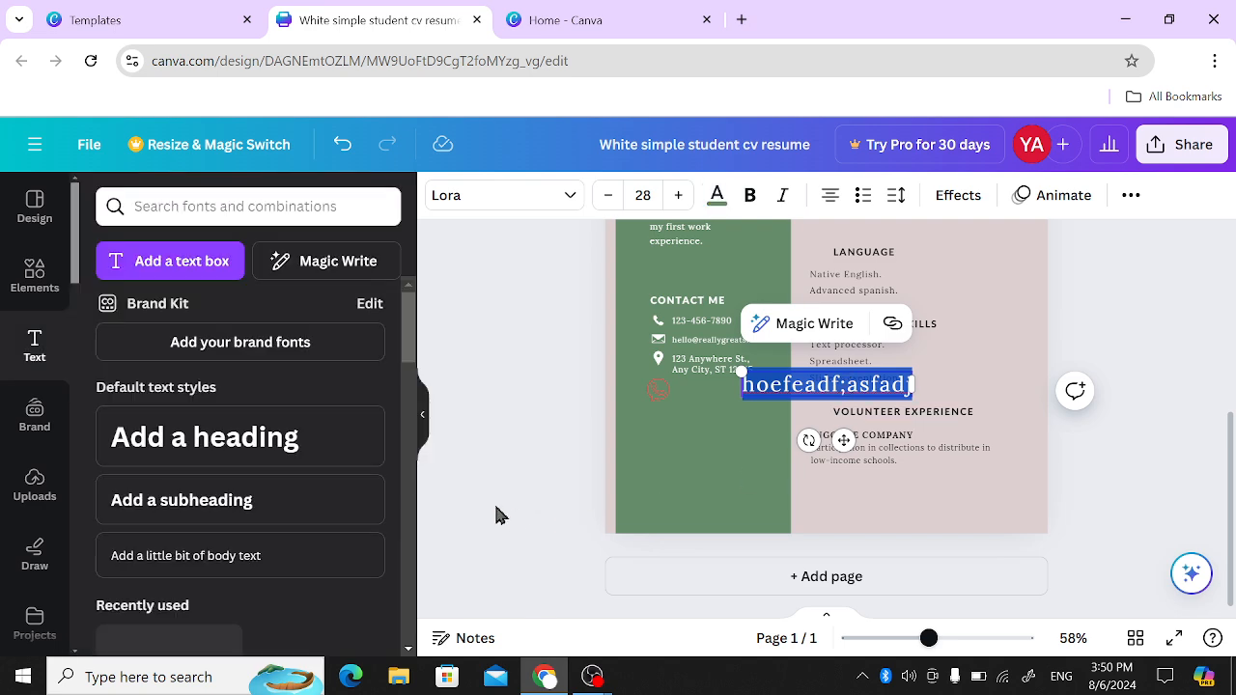
{"action": "left_click", "coordinate": [497, 512]}
- Move the green sample text onto the green sidebar, below the WhatsApp icon
{"action": "left_click", "coordinate": [885, 389]}
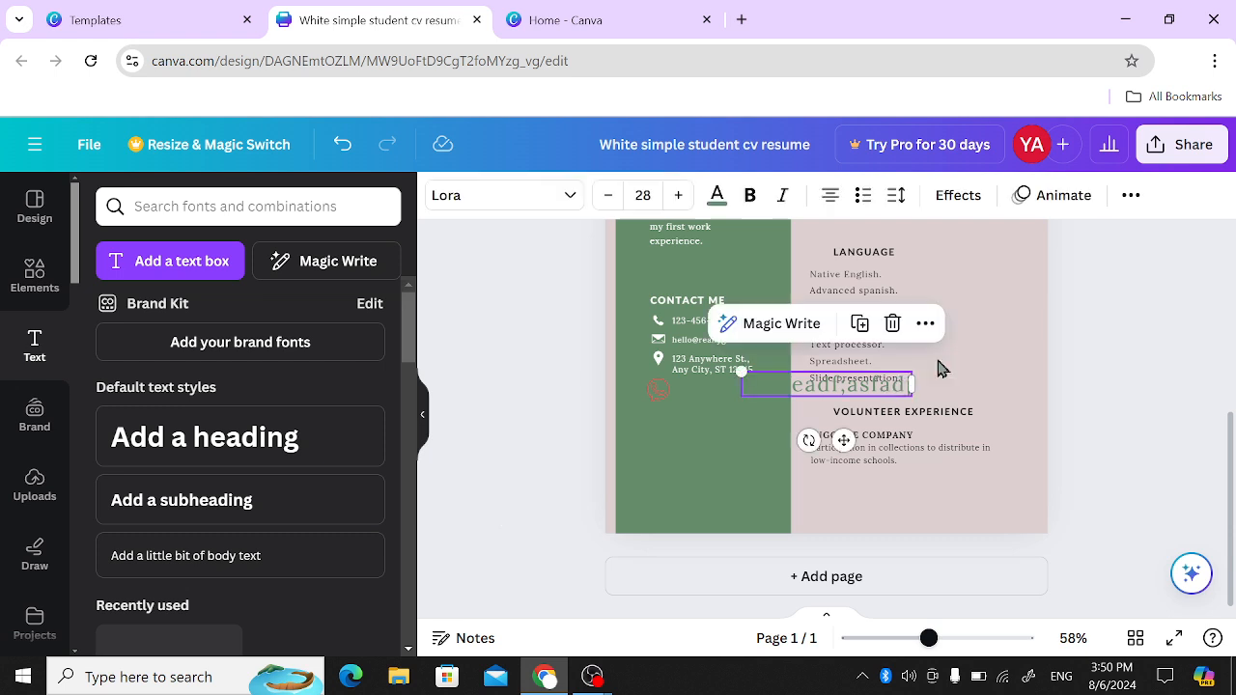
{"action": "left_click_drag", "start_coordinate": [938, 367], "coordinate": [769, 440]}
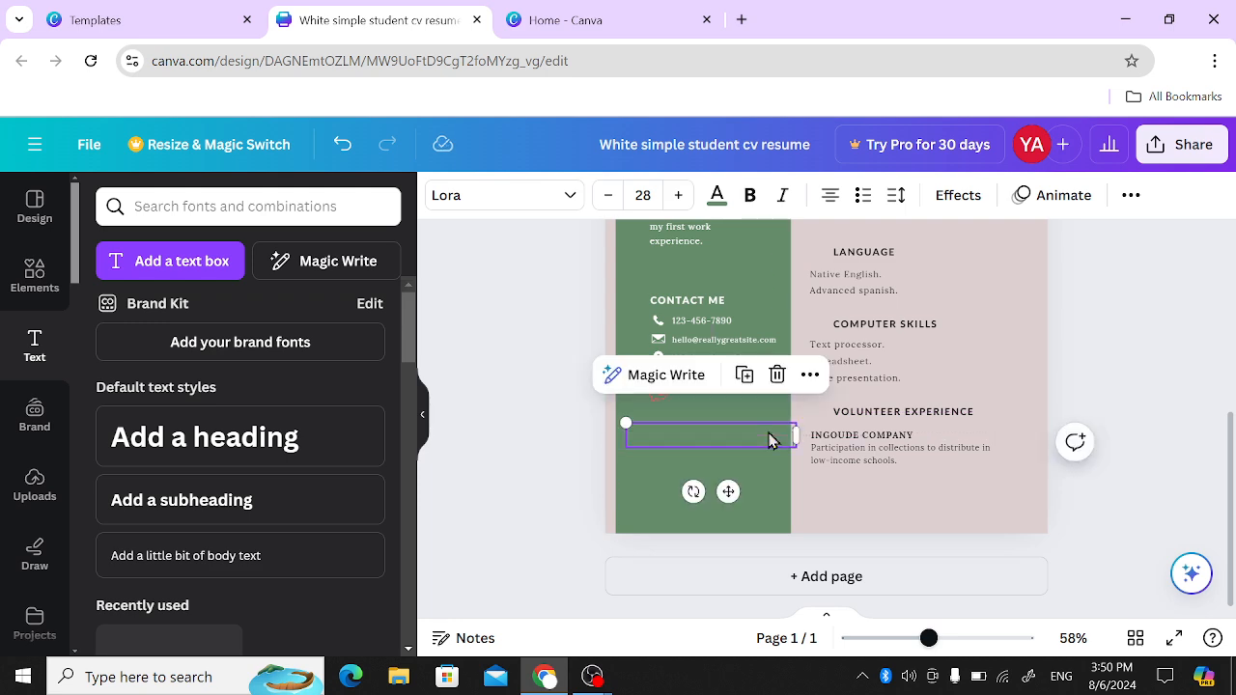
{"action": "left_click", "coordinate": [769, 441]}
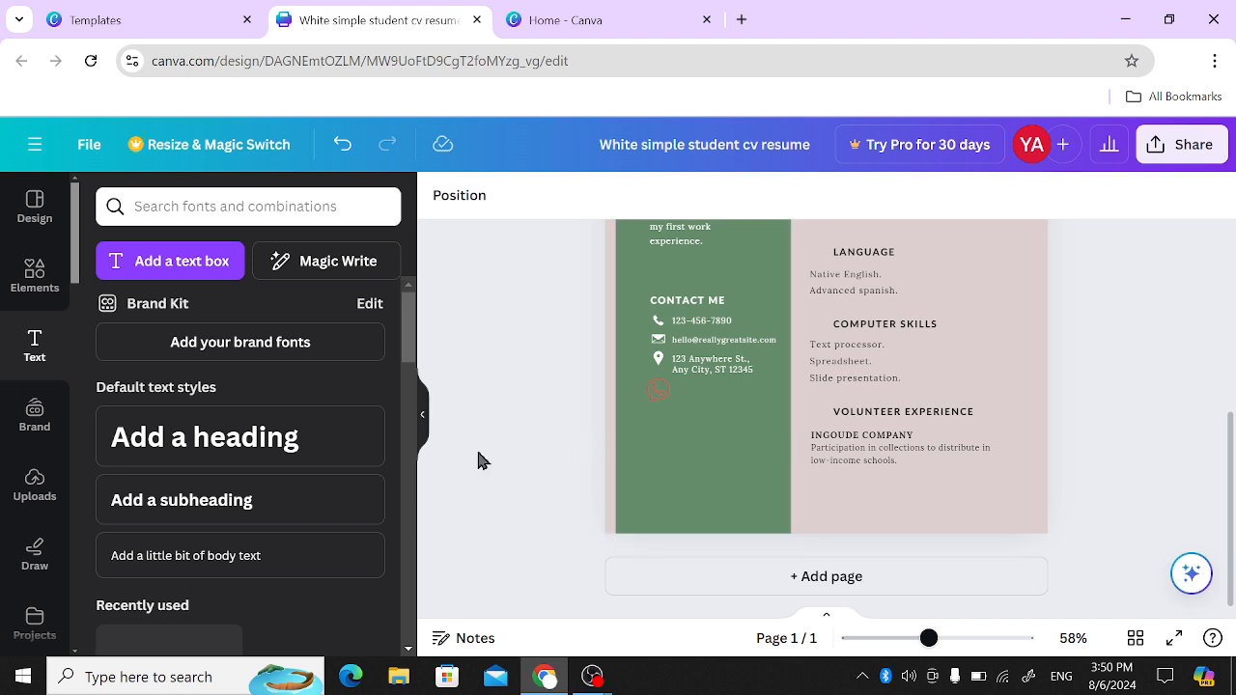
{"action": "scroll", "coordinate": [791, 375], "scroll_direction": "up", "scroll_amount": 5}
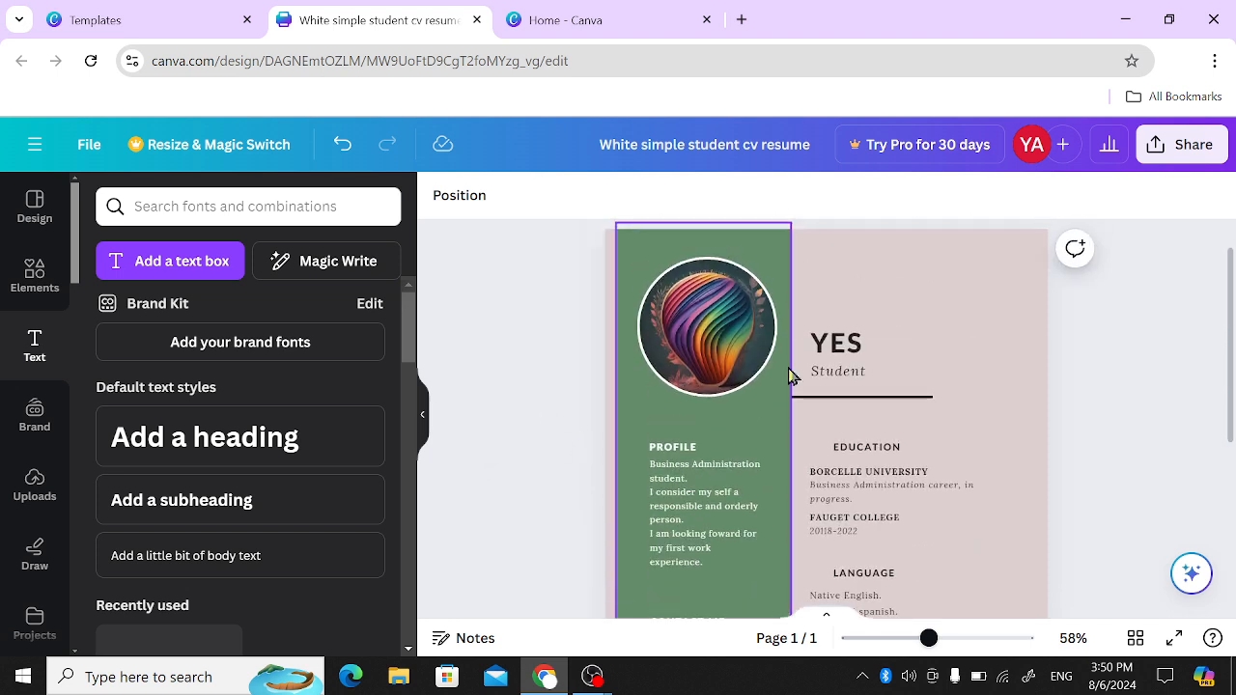
{"action": "left_click", "coordinate": [35, 275]}
{"action": "scroll", "coordinate": [266, 425], "scroll_direction": "down", "scroll_amount": 5}
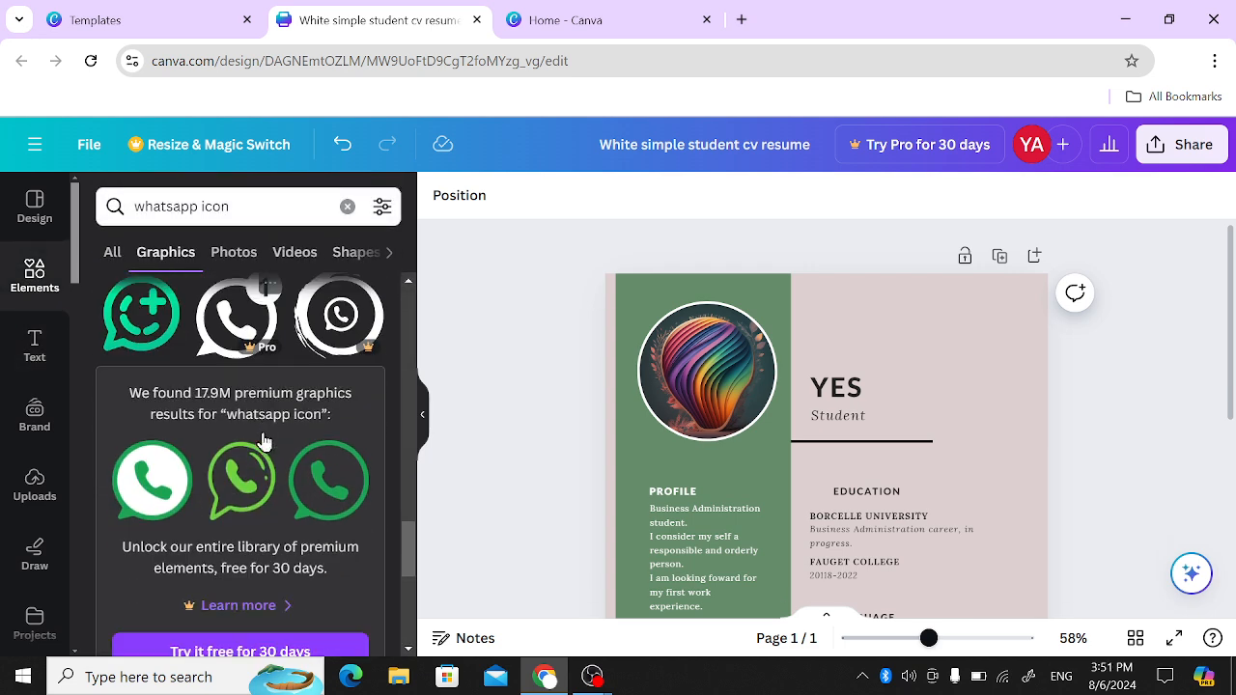
- Draw a freehand scribble with the blue pen beside the "YES" heading, and undo it
{"action": "left_click", "coordinate": [35, 556]}
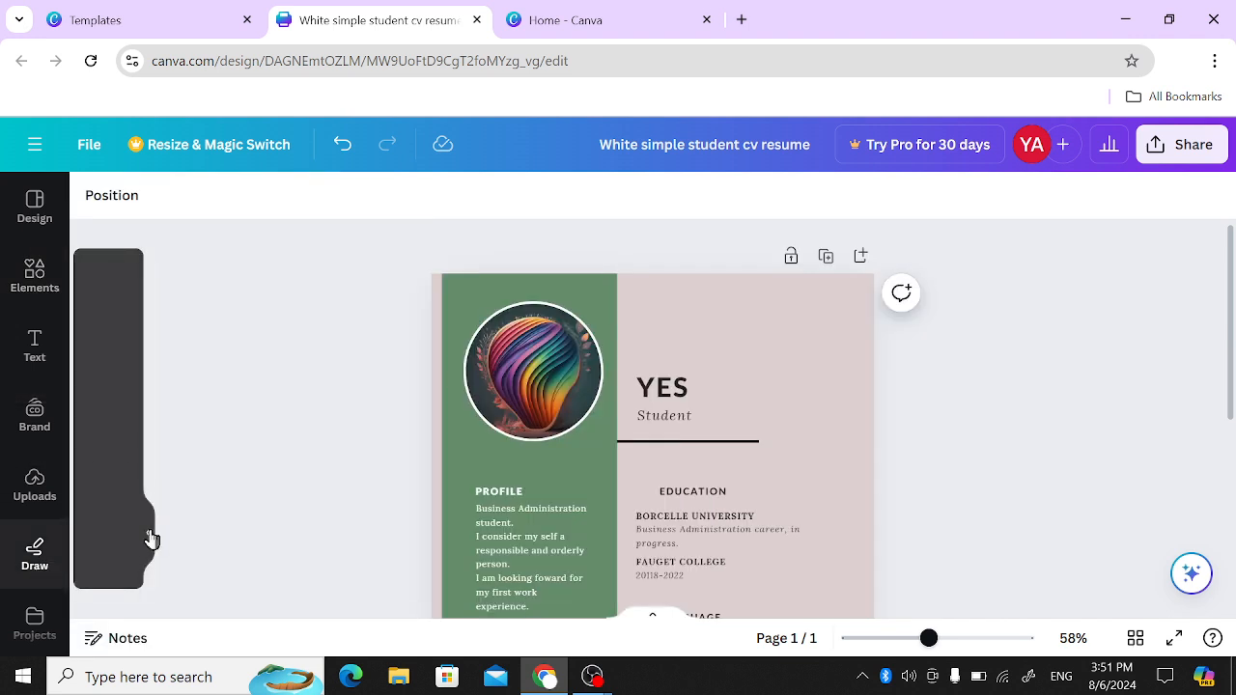
{"action": "left_click", "coordinate": [152, 540]}
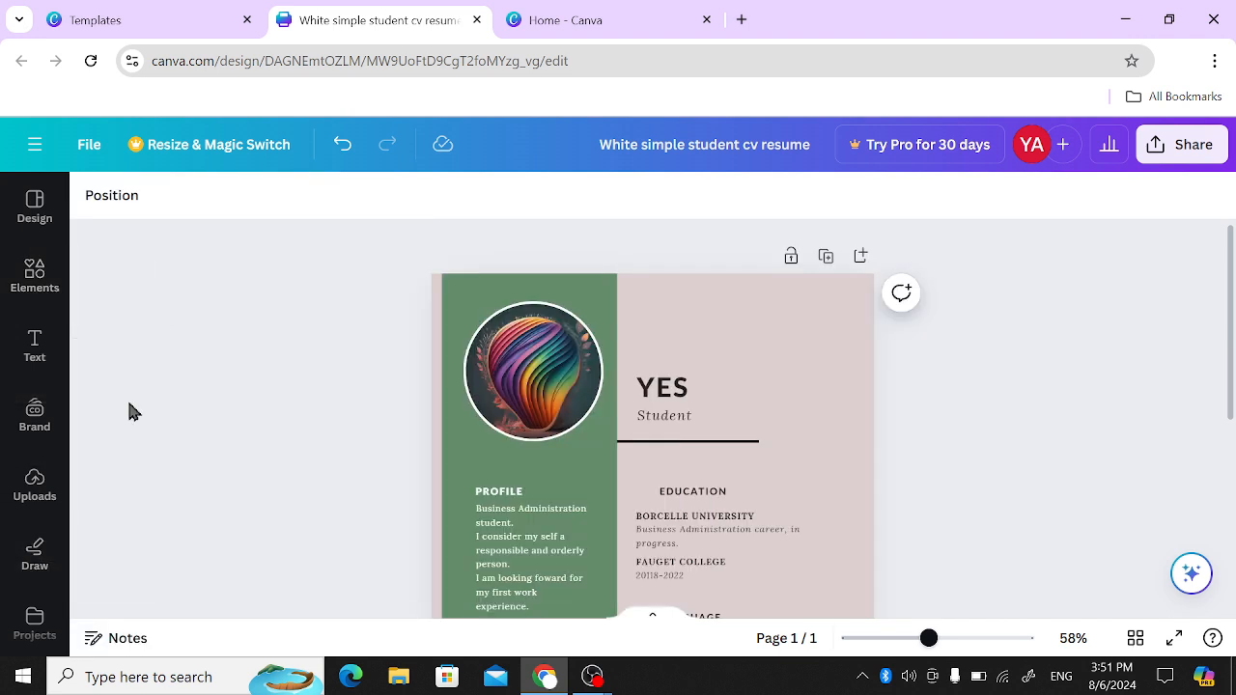
{"action": "left_click", "coordinate": [46, 560]}
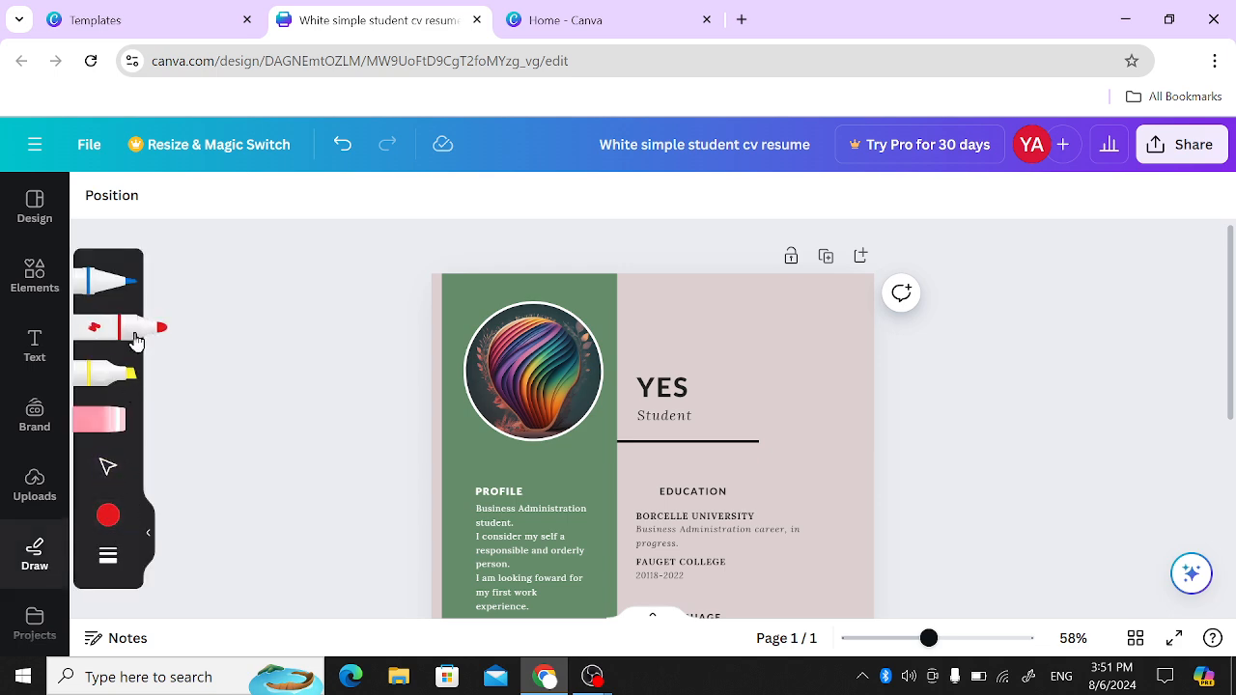
{"action": "left_click", "coordinate": [123, 280]}
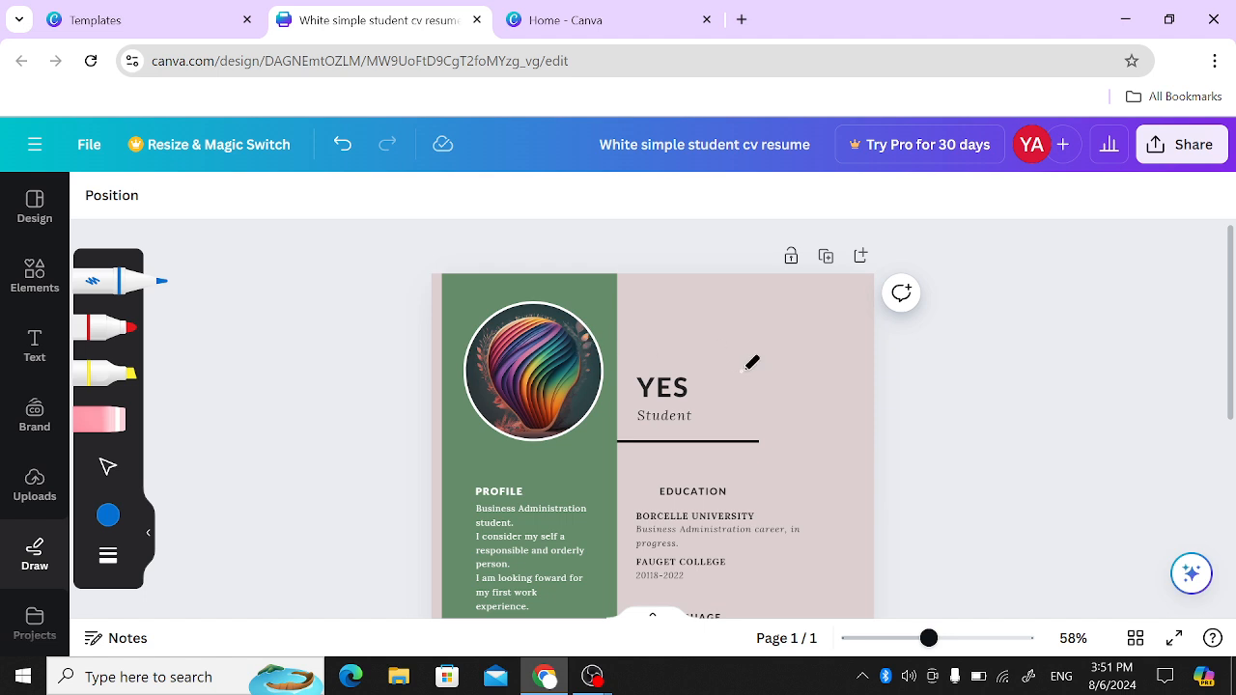
{"action": "mouse_move", "coordinate": [797, 339]}
{"action": "left_mouse_down"}
{"action": "mouse_move", "coordinate": [816, 367]}
{"action": "mouse_move", "coordinate": [791, 185]}
{"action": "mouse_move", "coordinate": [784, 203]}
{"action": "left_mouse_up"}
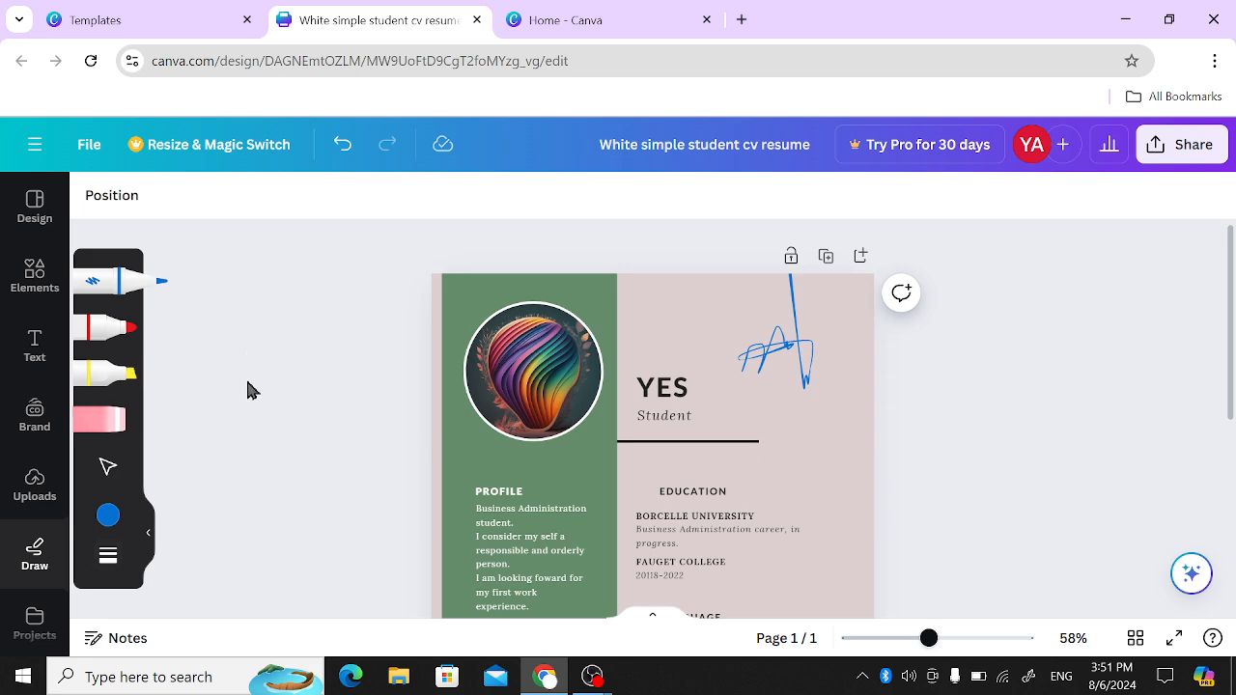
{"action": "key", "text": "ctrl+z"}
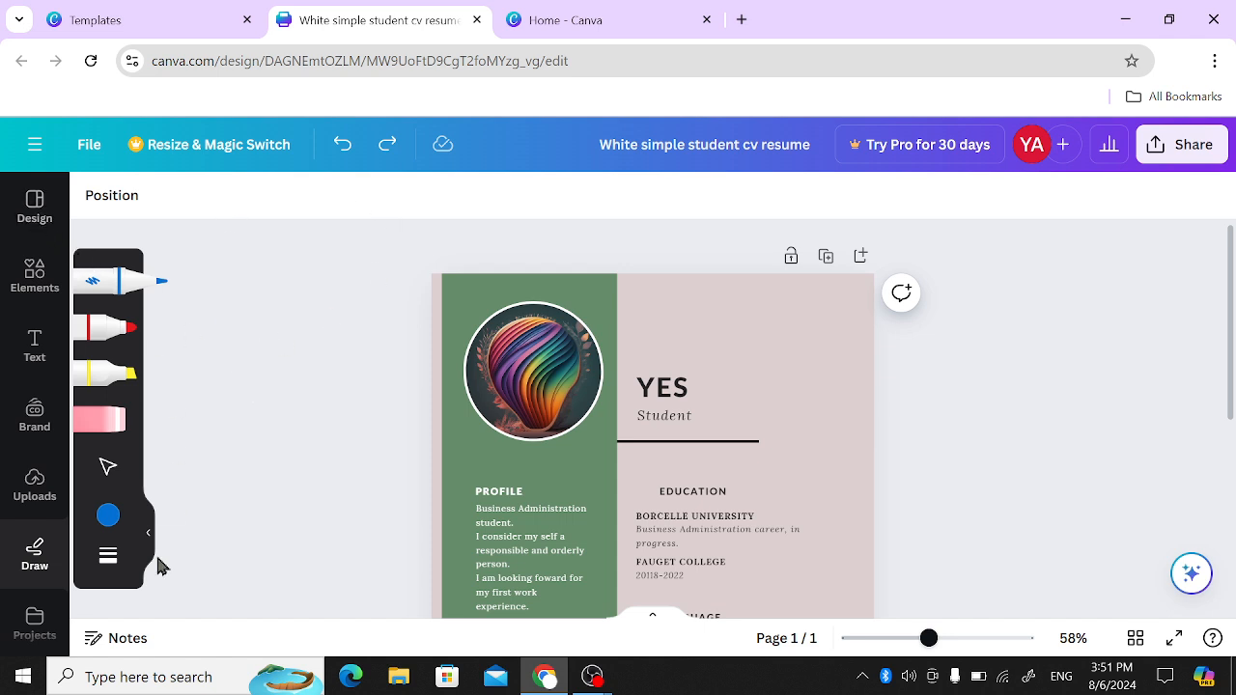
- Replace the WhatsApp icon search in the elements with a search for "school" graphics
{"action": "left_click", "coordinate": [34, 289]}
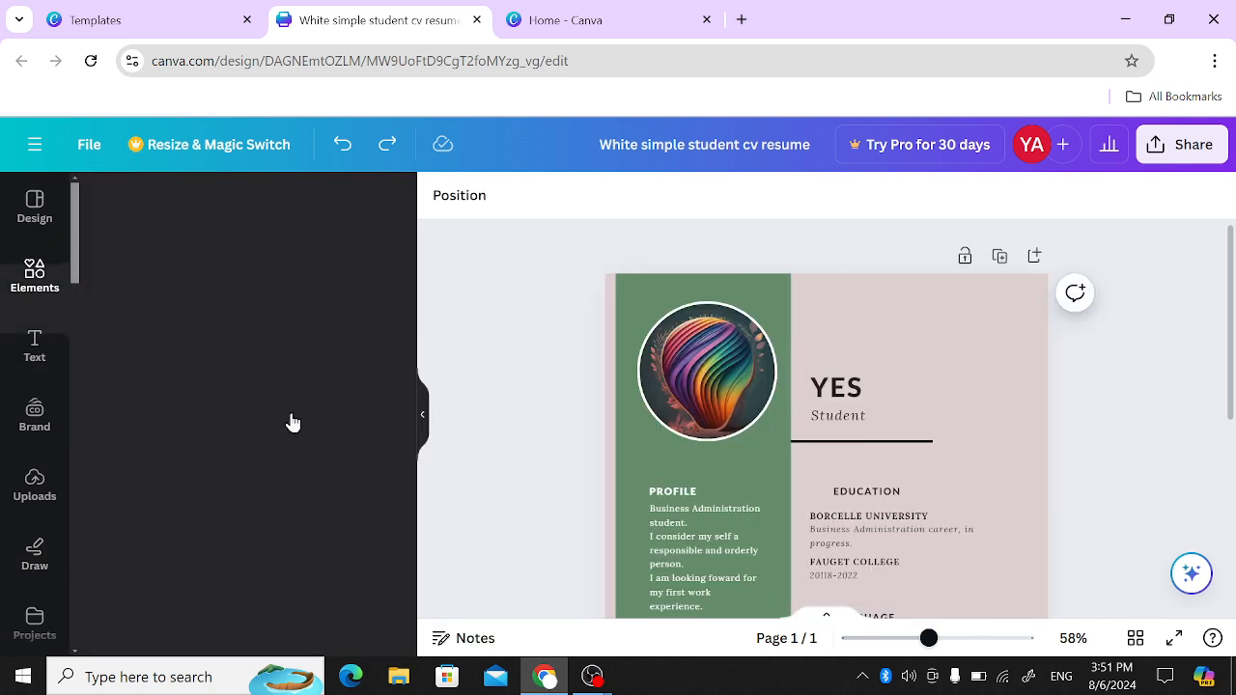
{"action": "scroll", "coordinate": [300, 446], "scroll_direction": "down", "scroll_amount": 5}
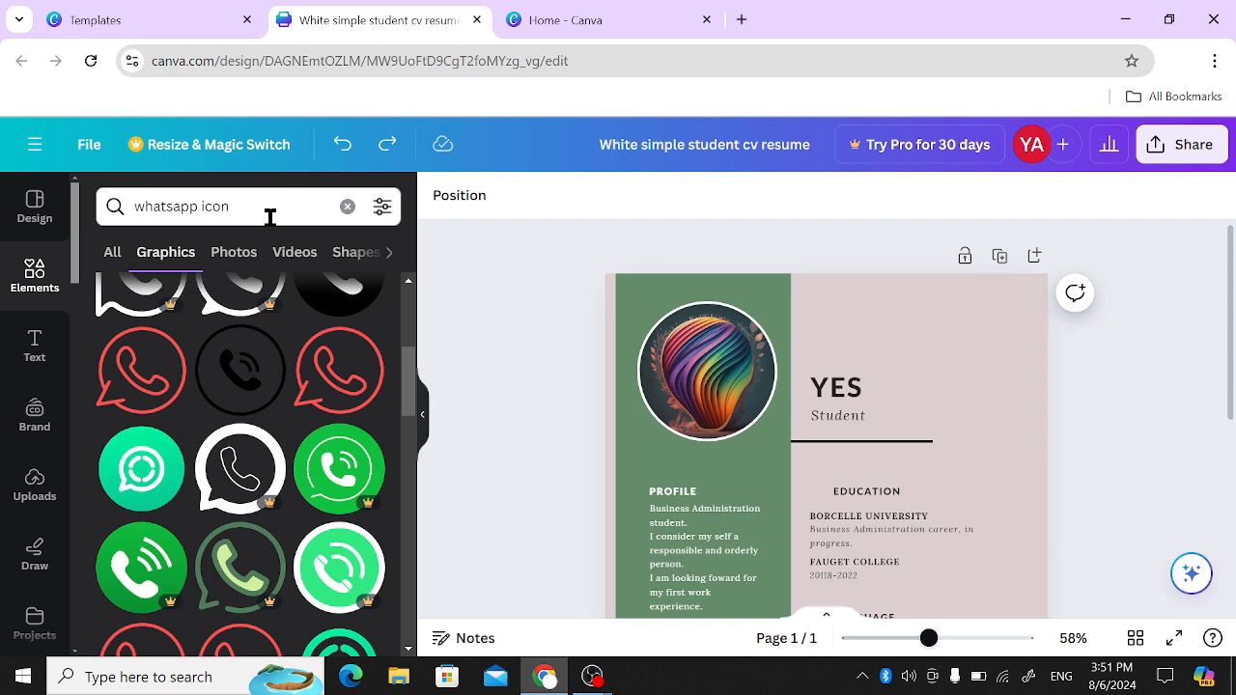
{"action": "left_click", "coordinate": [269, 214]}
{"action": "key", "text": "BackSpace"}
{"action": "key", "text": "BackSpace"}
{"action": "key", "text": "BackSpace"}
{"action": "key", "text": "BackSpace"}
{"action": "key", "text": "BackSpace"}
{"action": "key", "text": "BackSpace"}
{"action": "key", "text": "BackSpace"}
{"action": "key", "text": "BackSpace"}
{"action": "key", "text": "BackSpace"}
{"action": "key", "text": "BackSpace"}
{"action": "key", "text": "BackSpace"}
{"action": "key", "text": "BackSpace"}
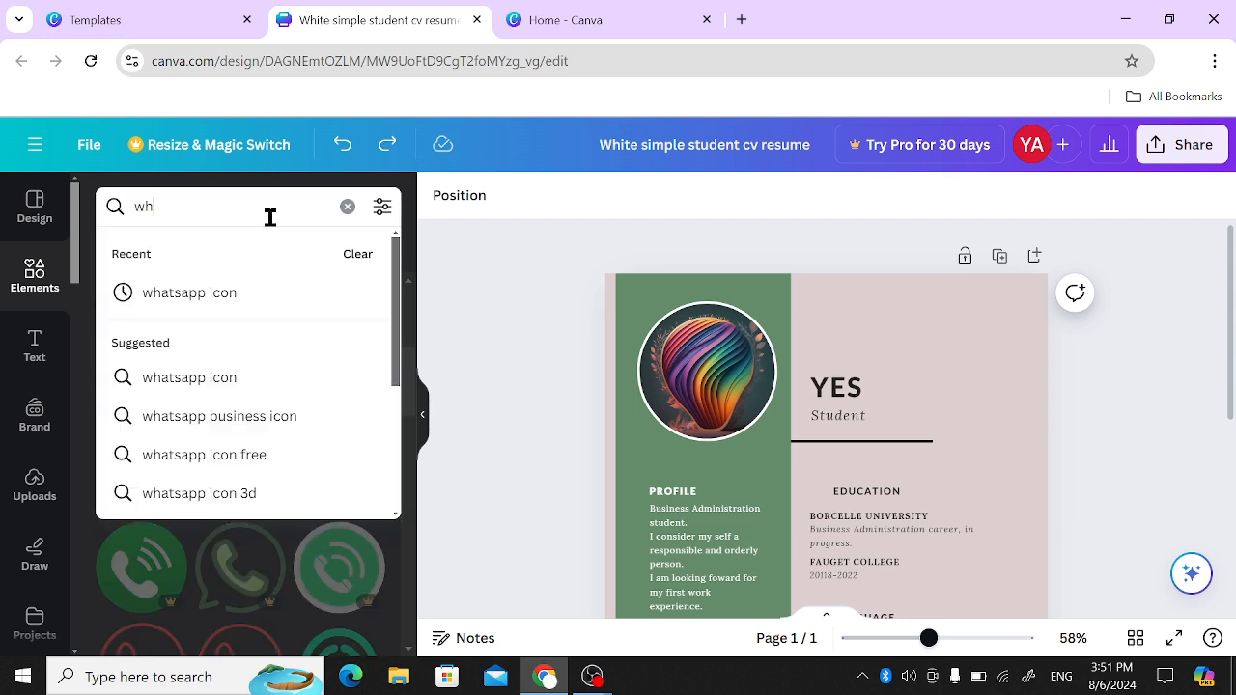
{"action": "type", "text": "school"}
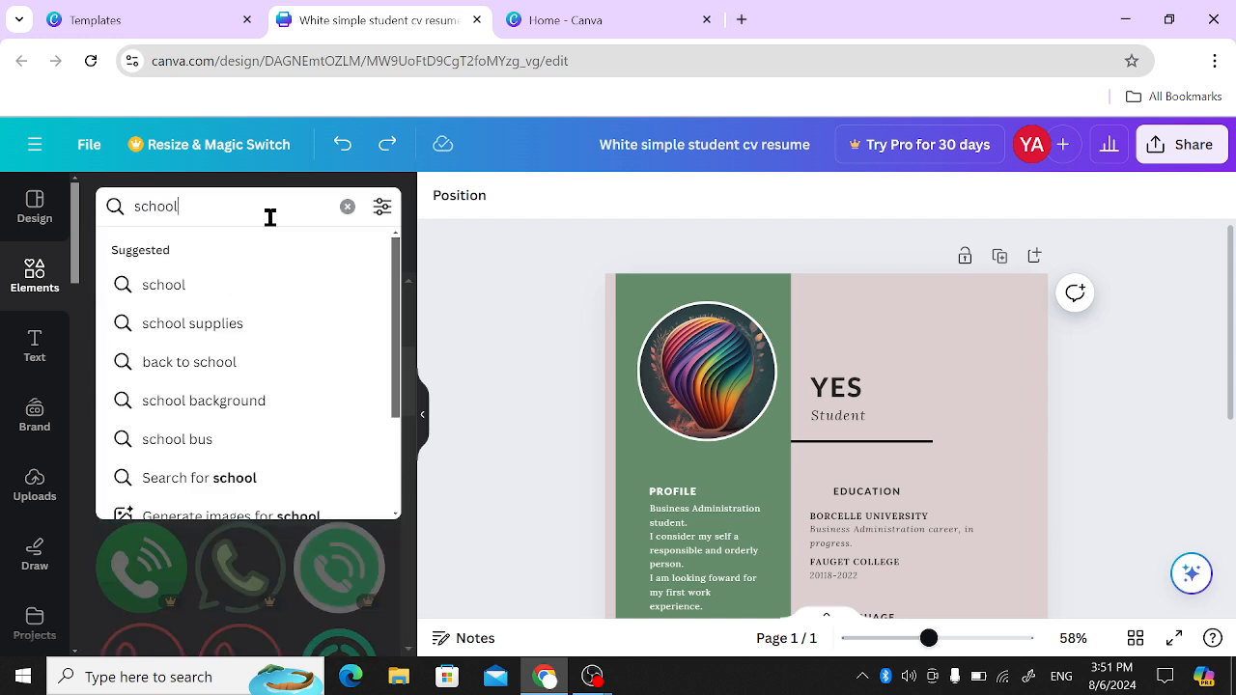
{"action": "key", "text": "Return"}
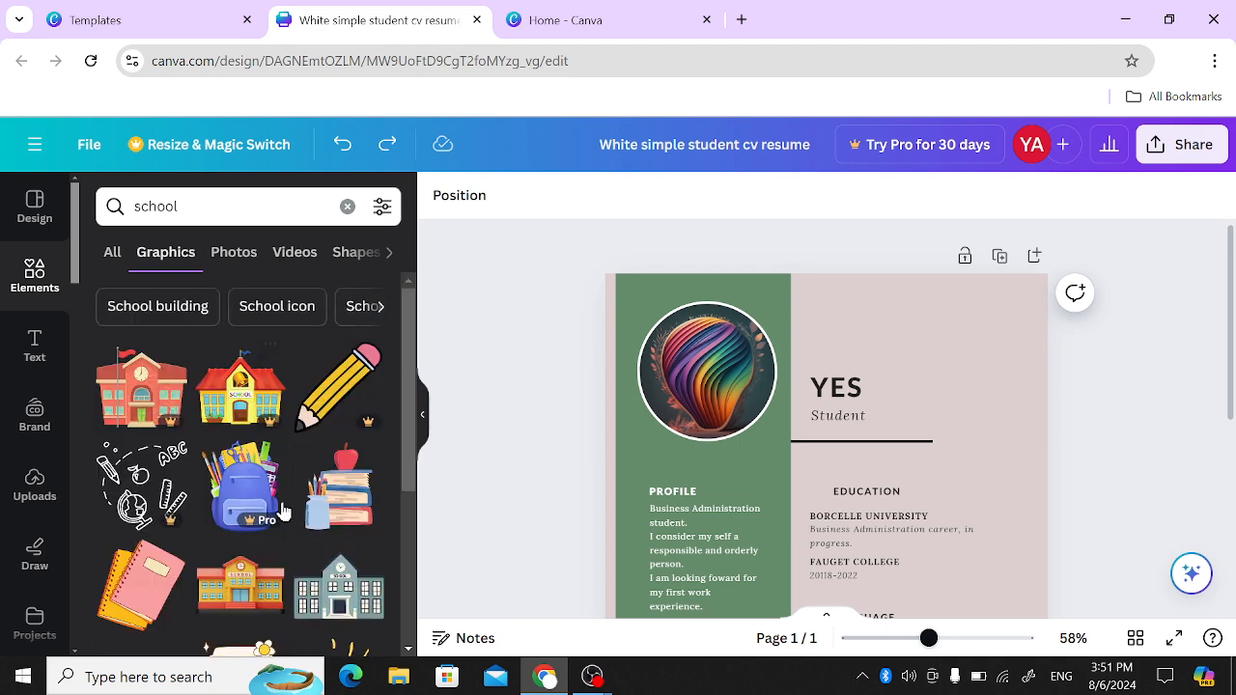
- Place the free orange-roofed school building graphic, shrunk to a small icon, in the upper-right corner of the CV page
{"action": "scroll", "coordinate": [295, 591], "scroll_direction": "down", "scroll_amount": 1}
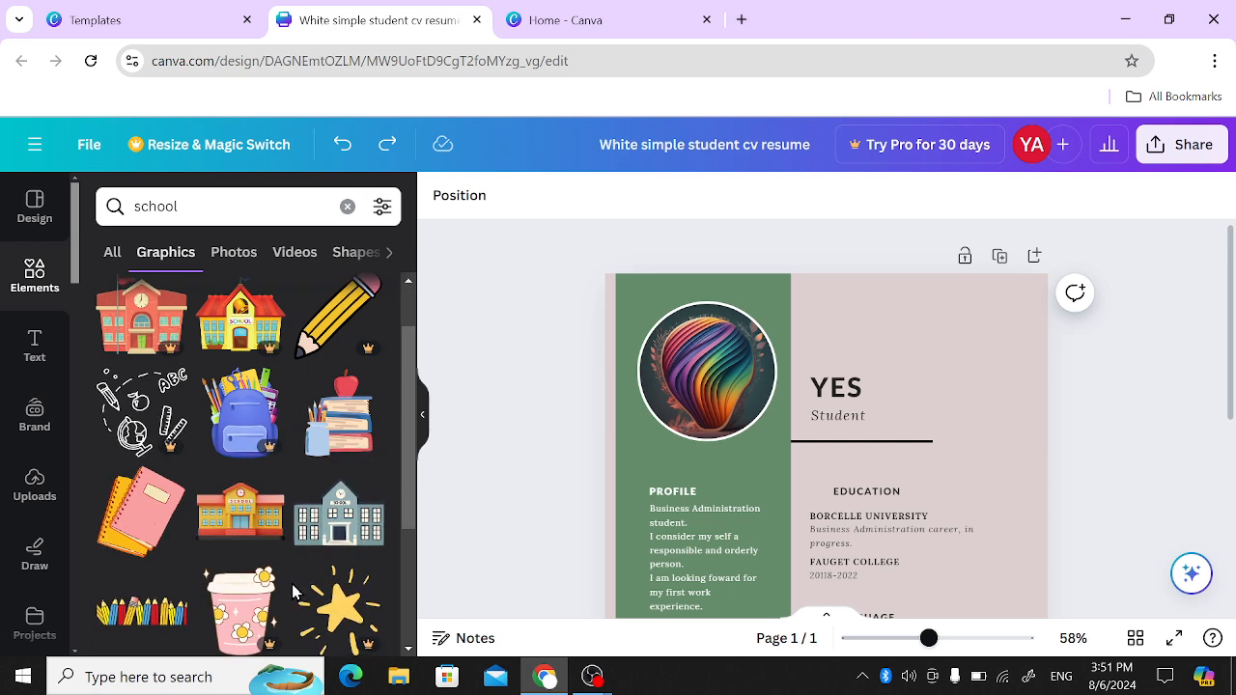
{"action": "left_click", "coordinate": [251, 522]}
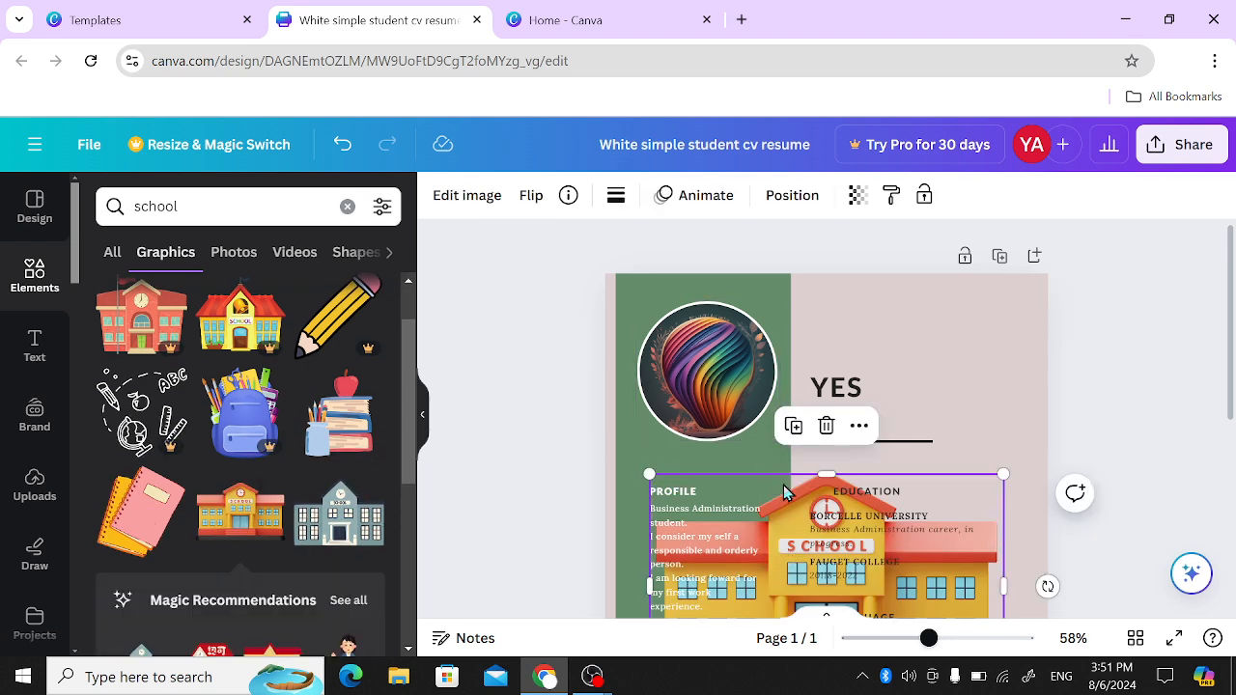
{"action": "left_click_drag", "start_coordinate": [784, 492], "coordinate": [927, 290]}
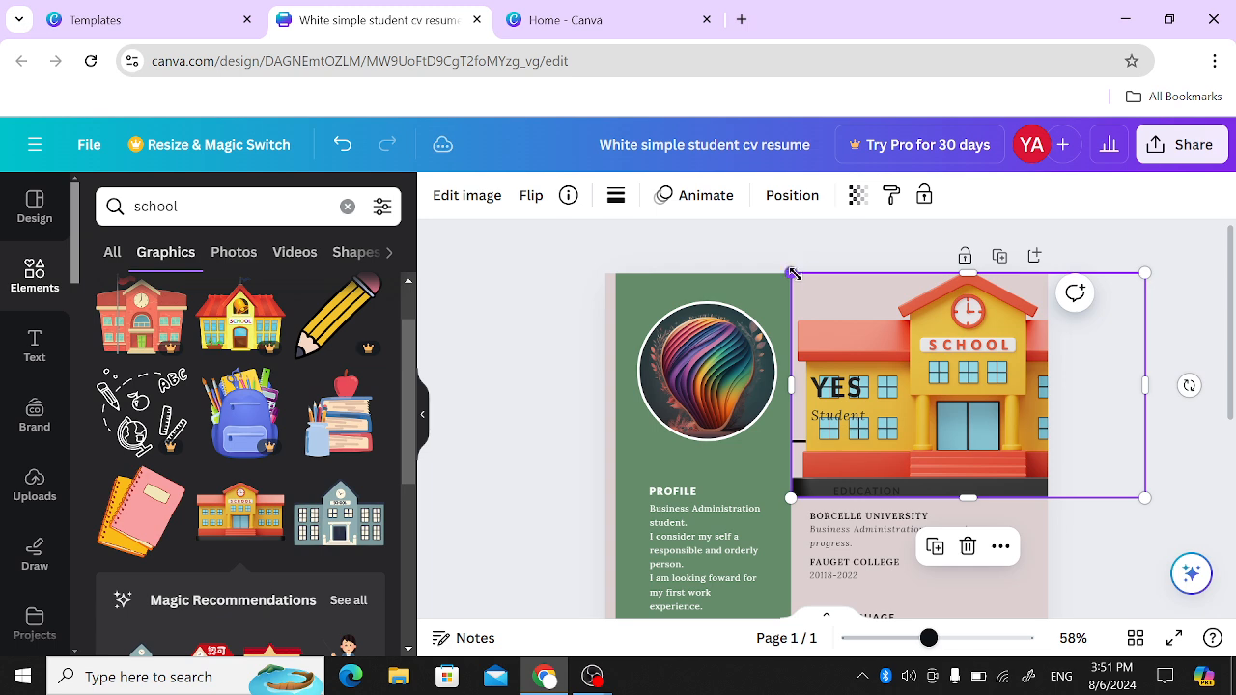
{"action": "left_click_drag", "start_coordinate": [792, 273], "coordinate": [1051, 388]}
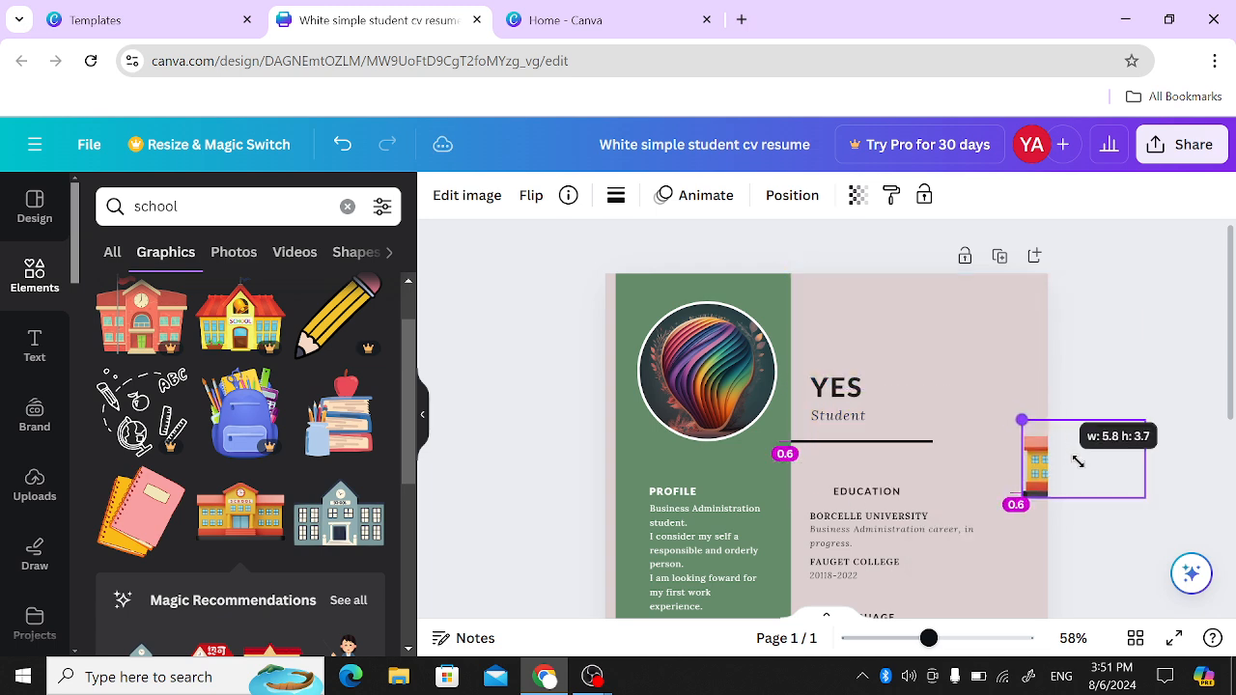
{"action": "left_click_drag", "start_coordinate": [1078, 462], "coordinate": [978, 331]}
{"action": "left_click_drag", "start_coordinate": [929, 290], "coordinate": [1013, 301]}
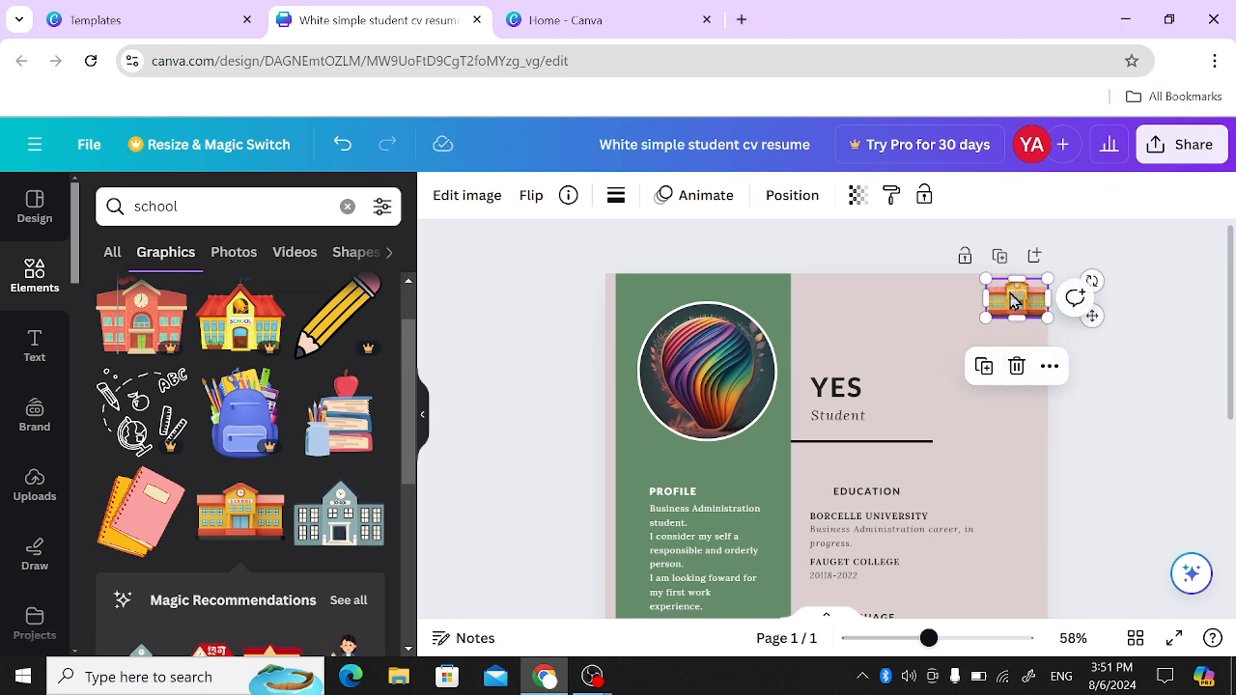
{"action": "left_click", "coordinate": [513, 295]}
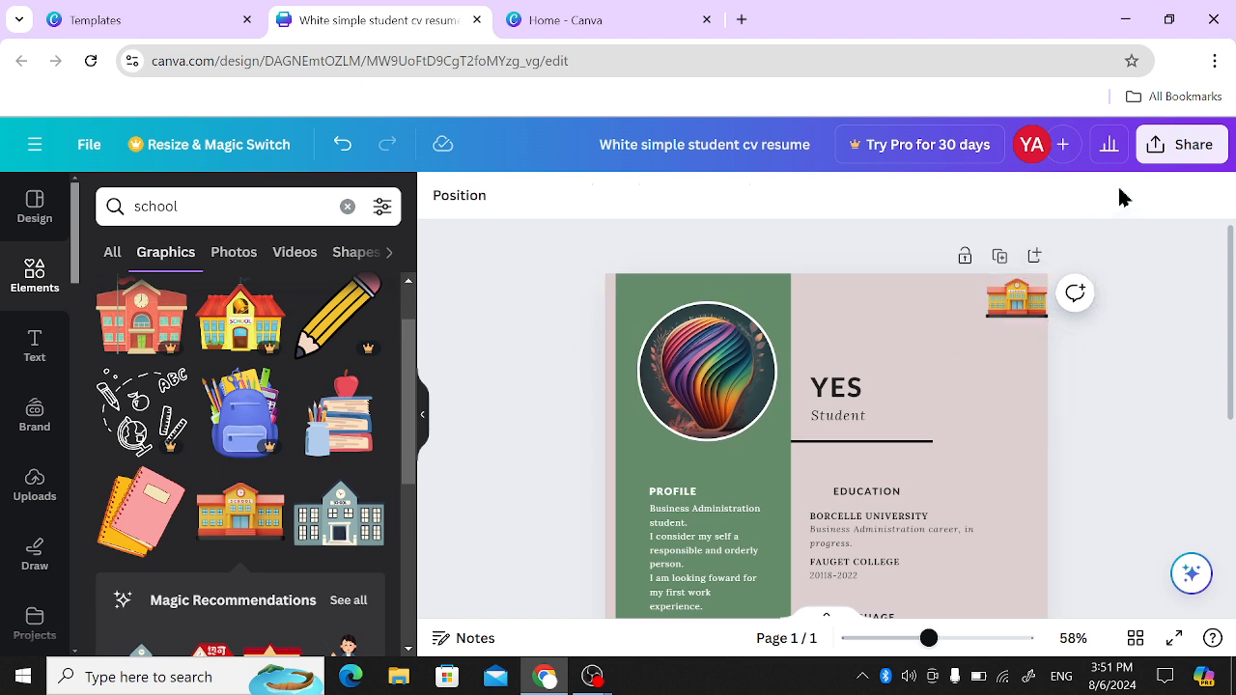
- Open the download settings for sharing the finished CV design
{"action": "left_click", "coordinate": [1173, 146]}
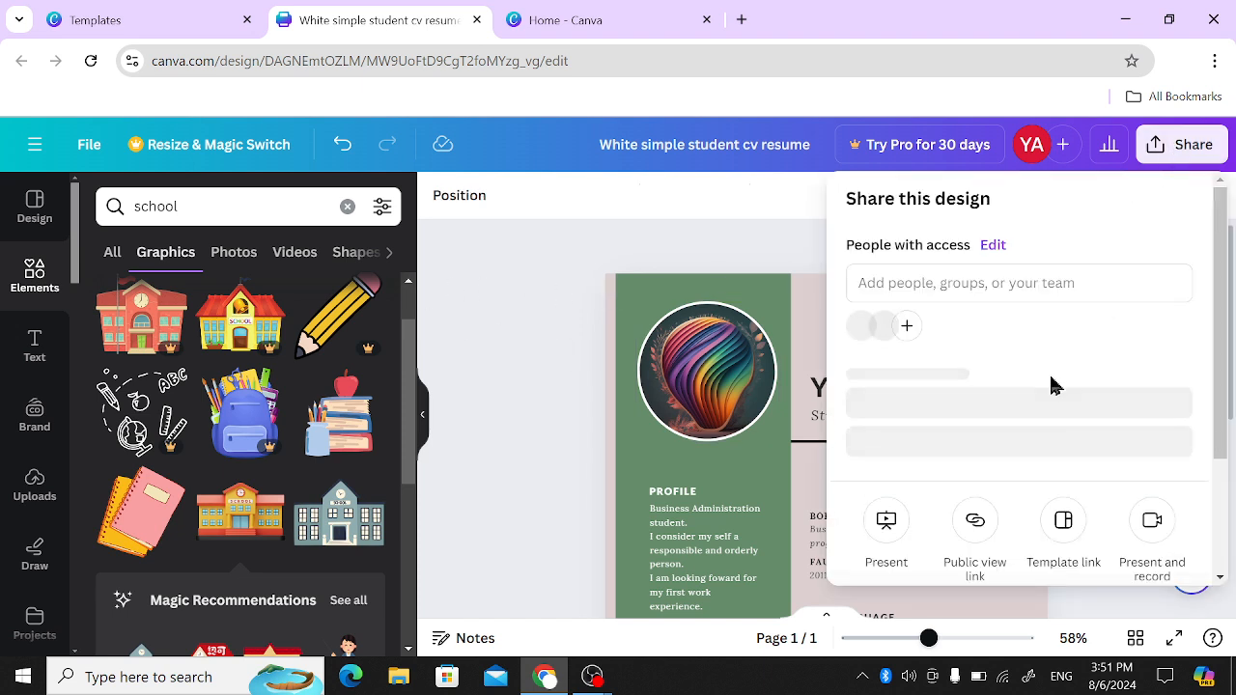
{"action": "scroll", "coordinate": [1053, 386], "scroll_direction": "down", "scroll_amount": 3}
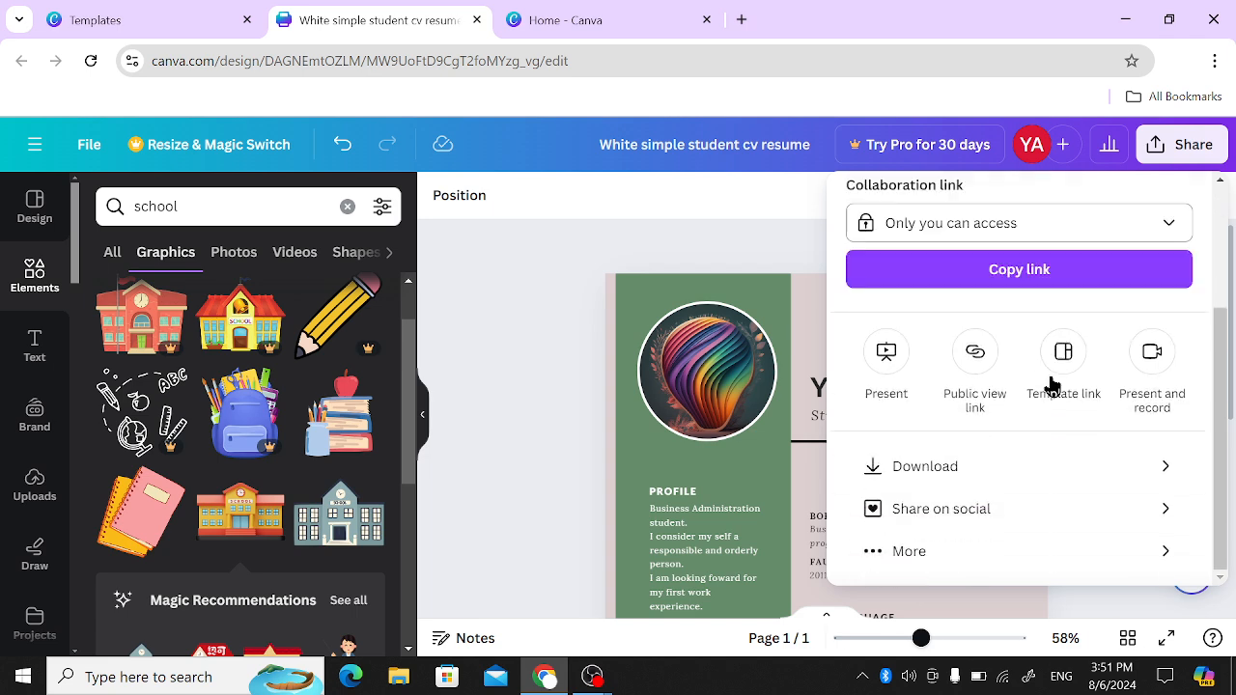
{"action": "left_click", "coordinate": [1004, 469]}
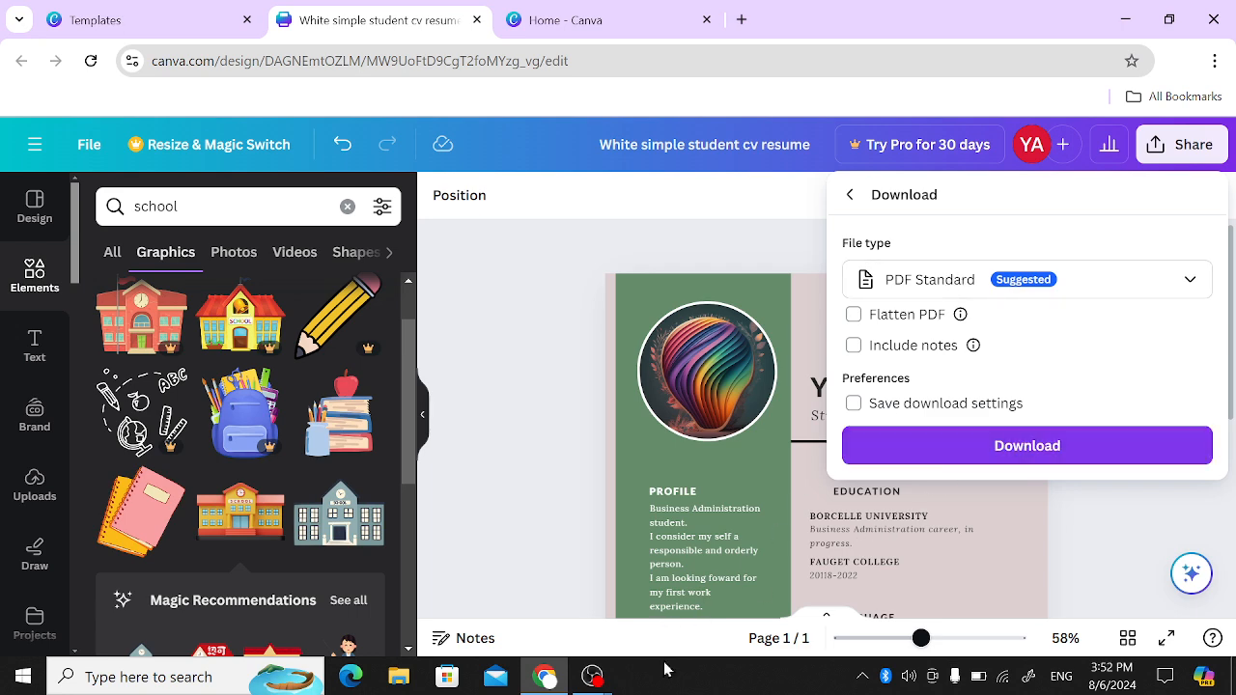
{"action": "mouse_move", "coordinate": [596, 683]}
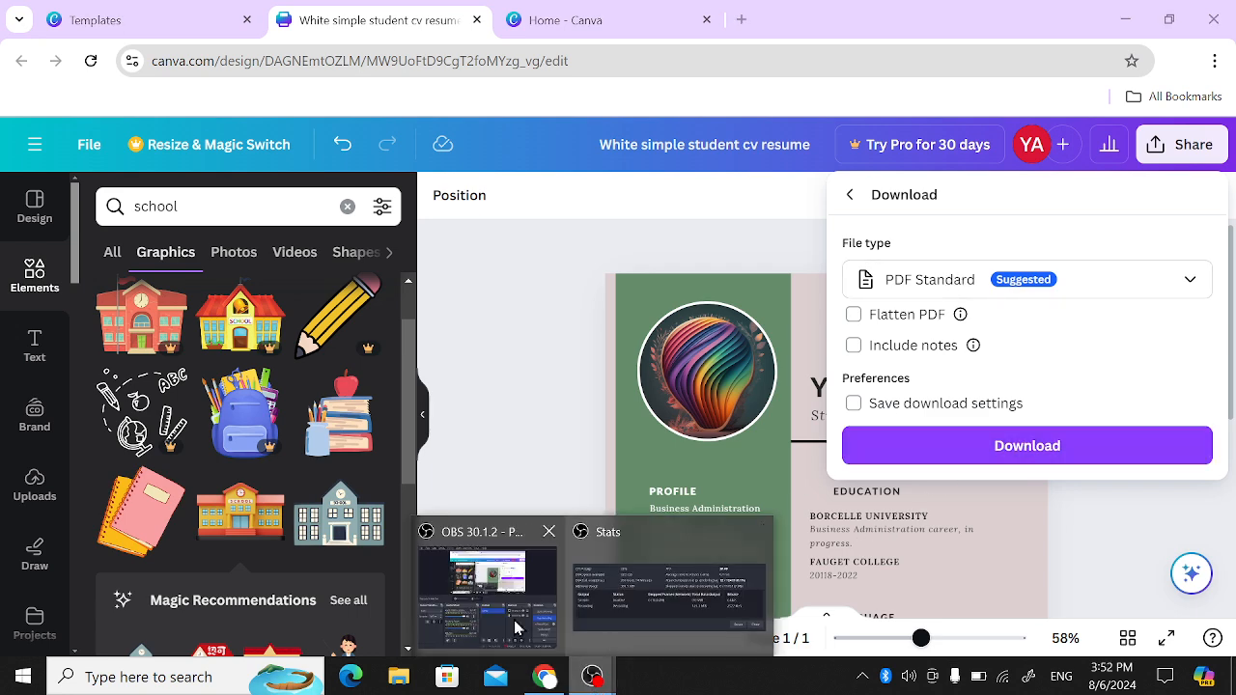